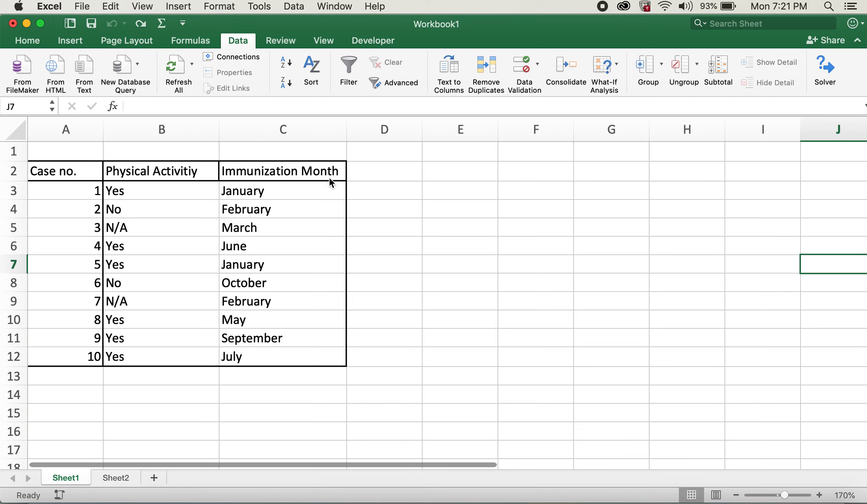
# Add Not required to the list source of cell B3's data validation, after Yes, No, N/A
pyautogui.click(172, 196)
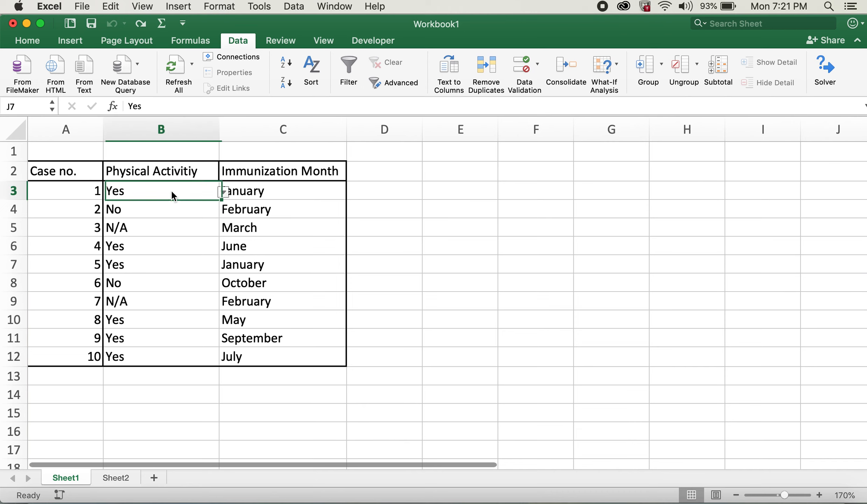
pyautogui.click(223, 192)
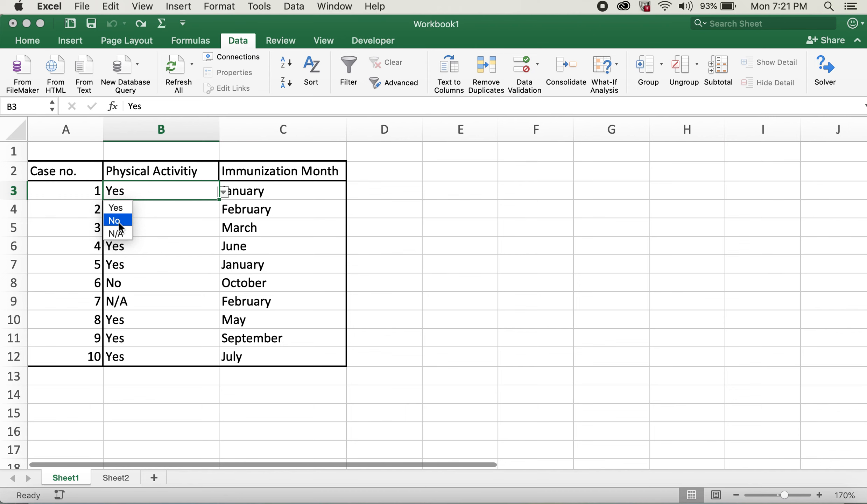
pyautogui.press('Escape')
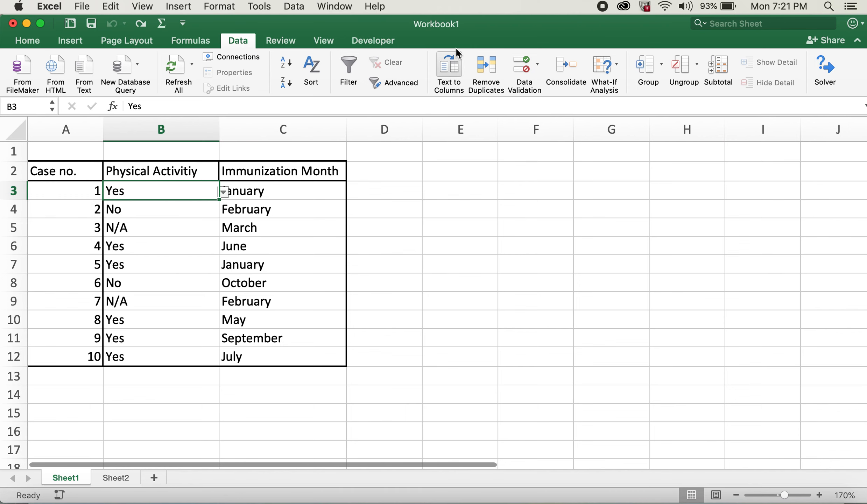
pyautogui.click(530, 63)
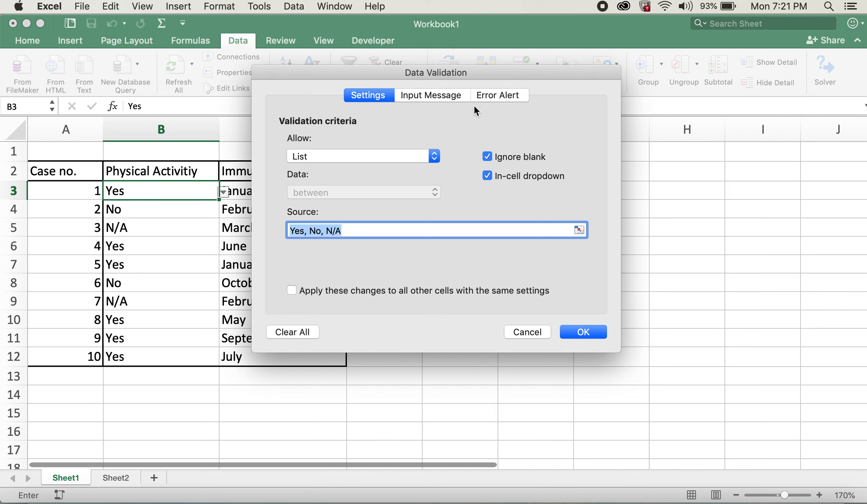
pyautogui.click(356, 231)
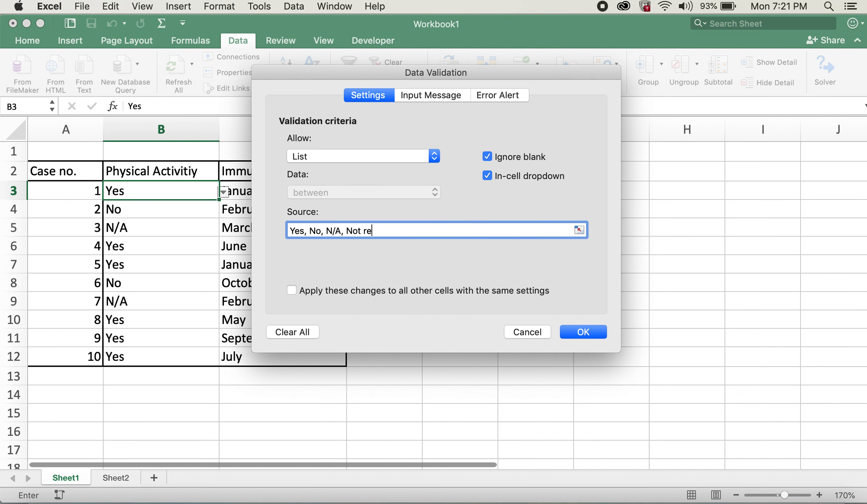
pyautogui.press('Return')
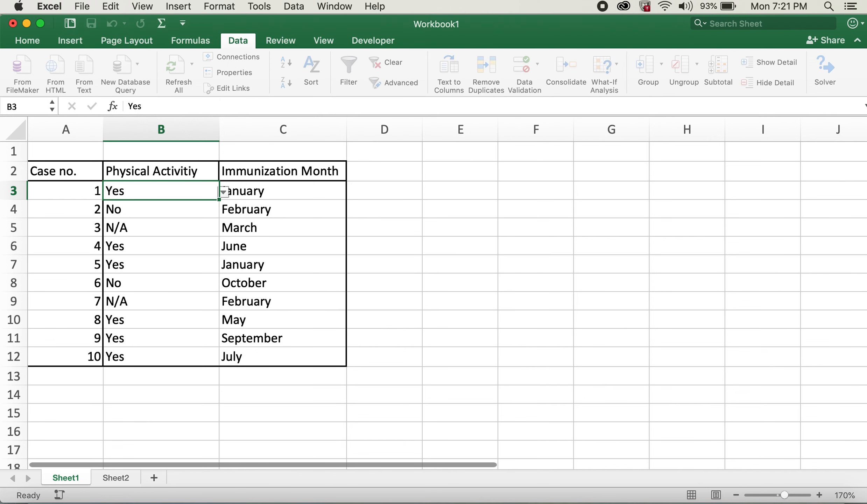
# Compare the dropdown options offered in B3 with those in B4 and B7
pyautogui.click(202, 193)
pyautogui.click(223, 192)
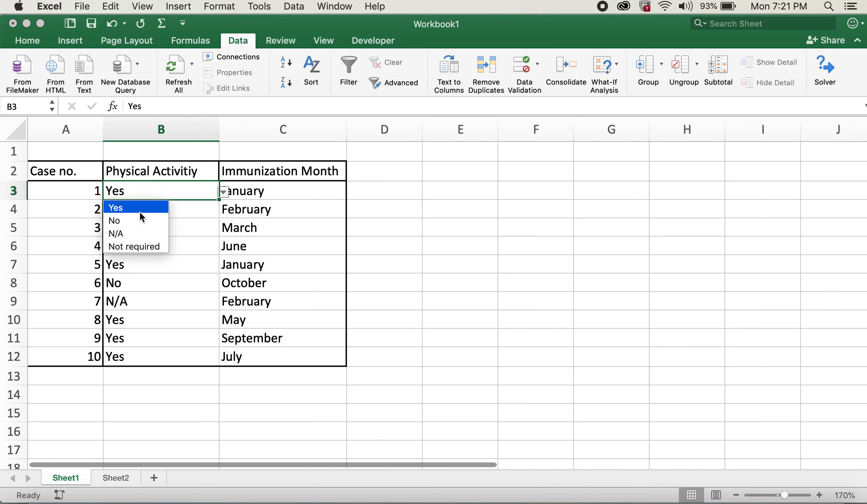
pyautogui.click(170, 271)
pyautogui.click(174, 212)
pyautogui.click(223, 210)
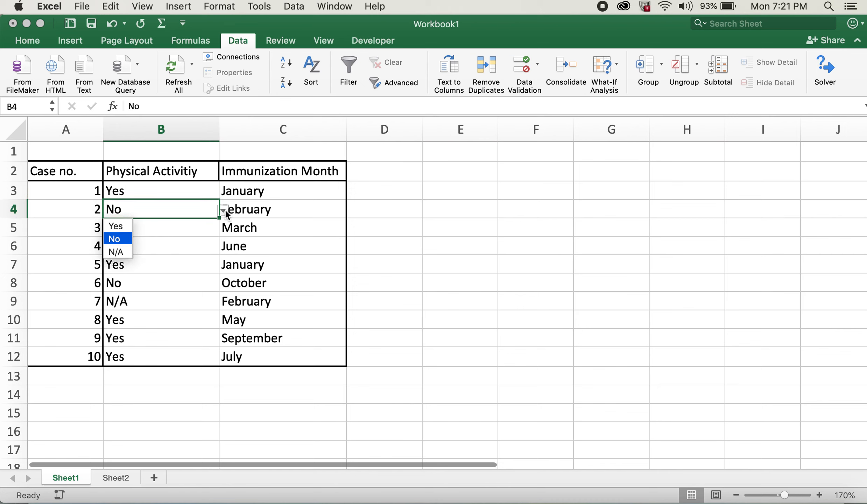
pyautogui.click(167, 270)
pyautogui.click(195, 270)
pyautogui.click(223, 266)
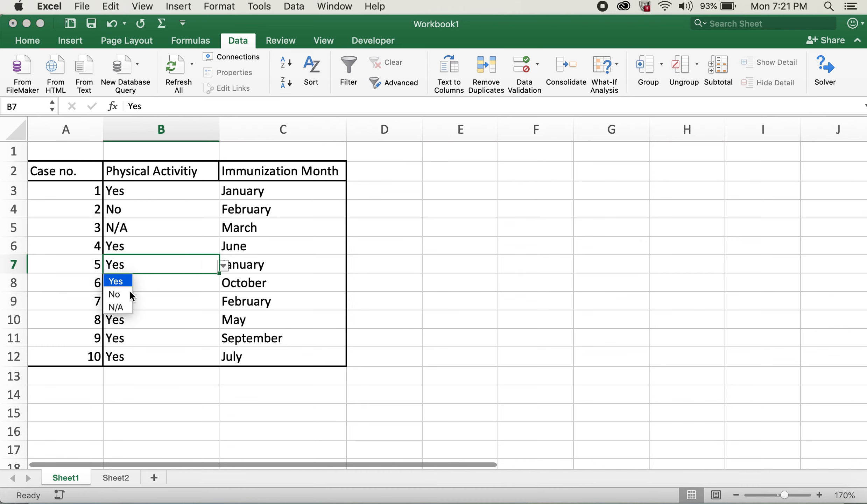
pyautogui.click(207, 304)
pyautogui.moveTo(171, 212); pyautogui.dragTo(163, 357)
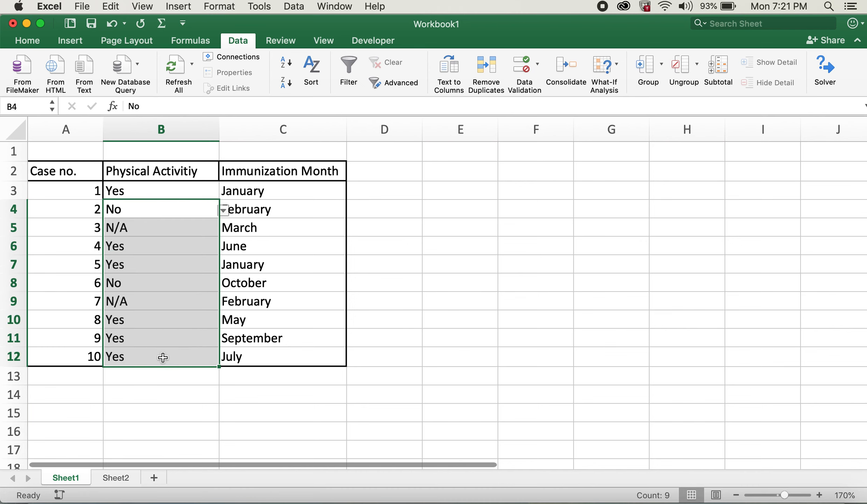
# Copy cell B3 with its dropdown list into B4 and B5
pyautogui.click(197, 190)
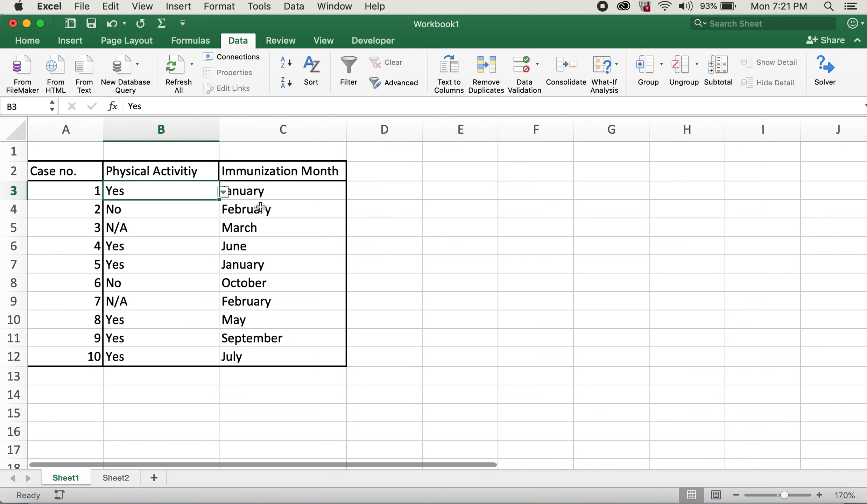
pyautogui.press('super+c')
pyautogui.click(203, 213)
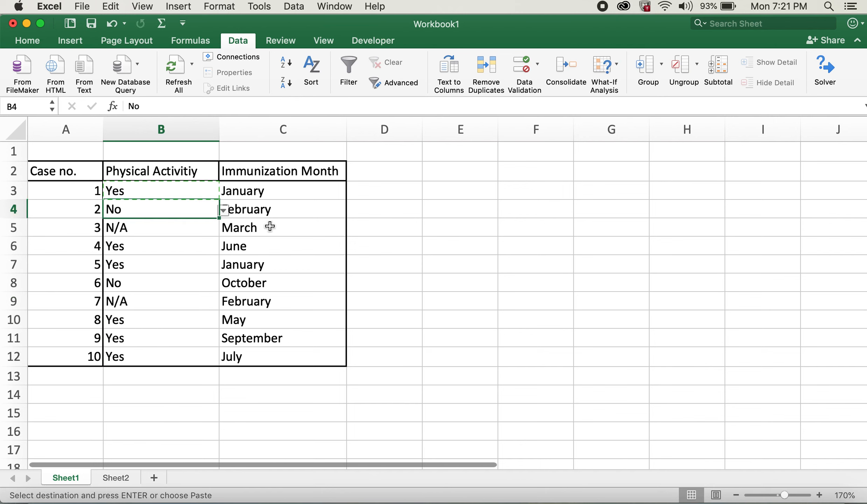
pyautogui.press('super+v')
pyautogui.press('Down')
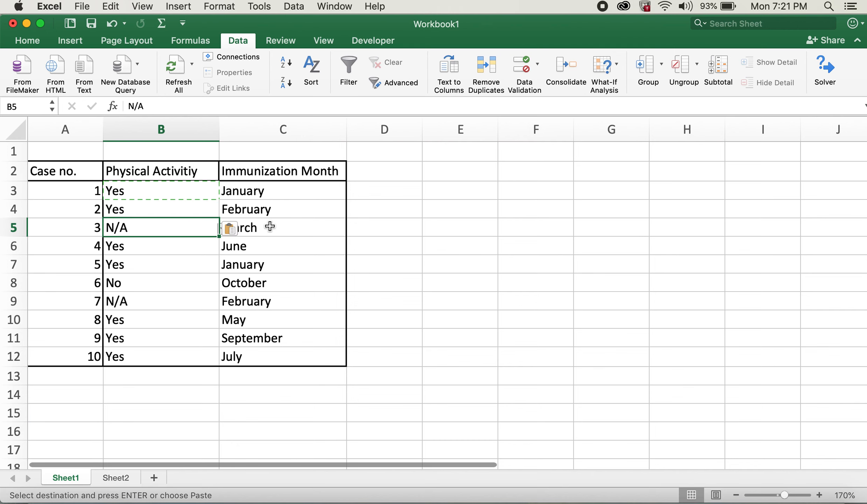
pyautogui.press('super+v')
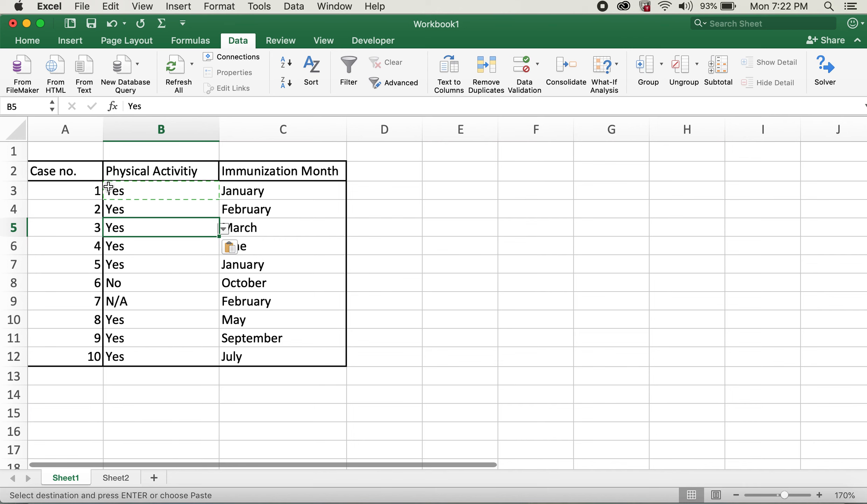
# Fill cell B3 down the Physical Activity column through B12 and check the dropdown options in B6
pyautogui.moveTo(202, 191); pyautogui.dragTo(190, 363)
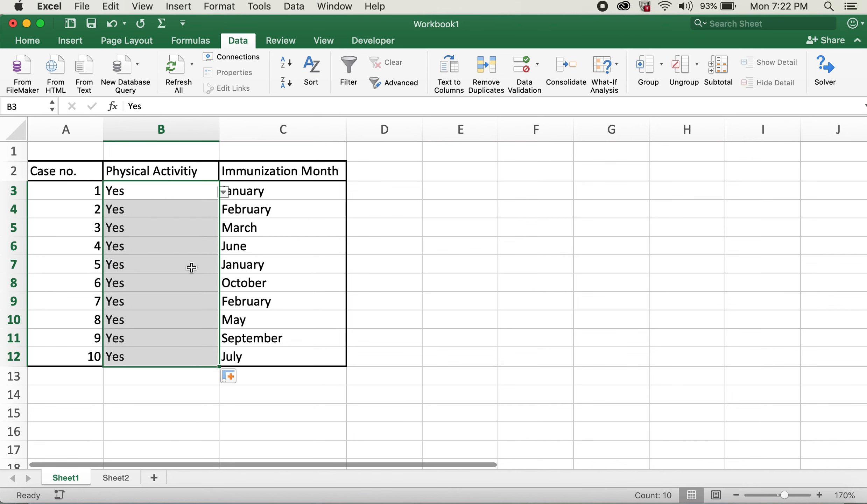
pyautogui.click(194, 248)
pyautogui.click(185, 194)
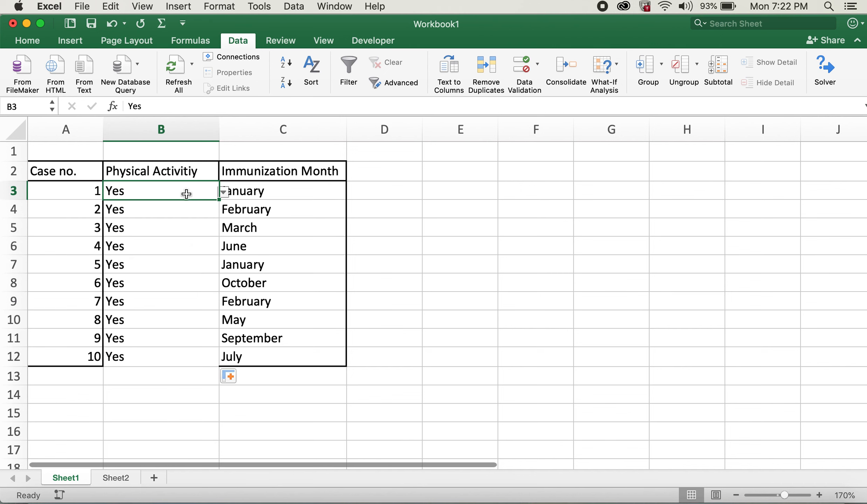
pyautogui.click(200, 241)
pyautogui.click(224, 246)
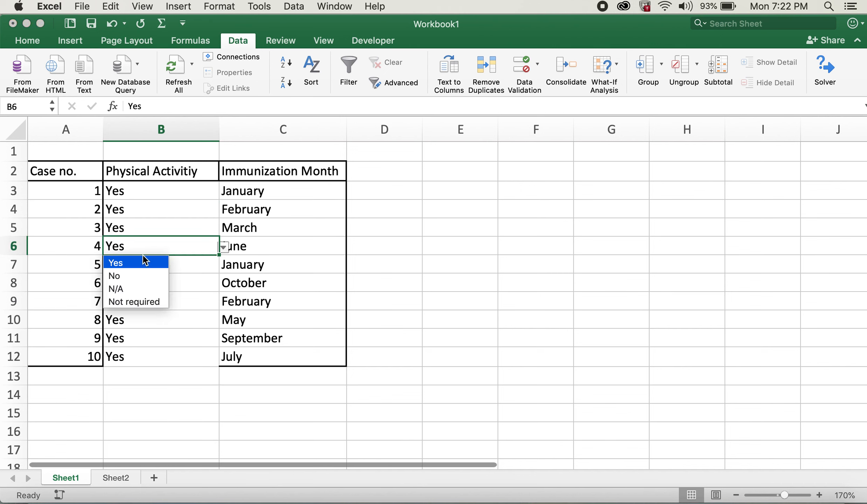
pyautogui.click(212, 313)
# Choose No in B8, N/A in B10 and Not required in B12 from their dropdown lists
pyautogui.click(213, 287)
pyautogui.click(223, 283)
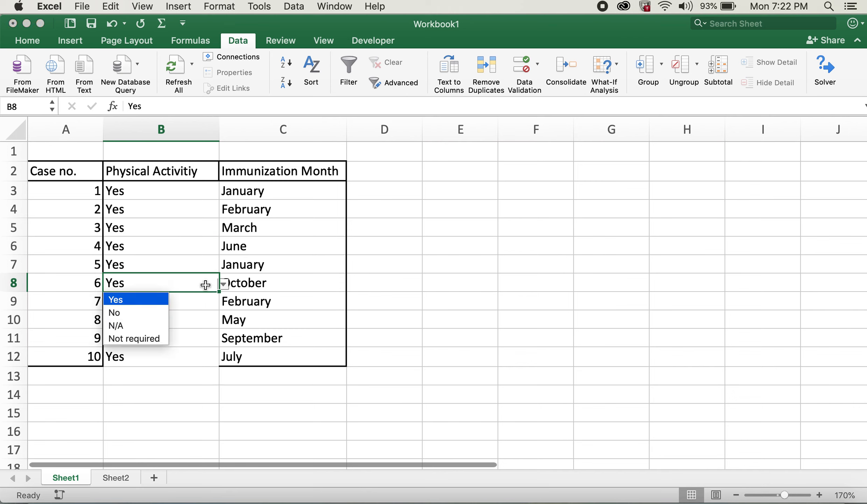
pyautogui.click(154, 313)
pyautogui.click(178, 314)
pyautogui.click(224, 320)
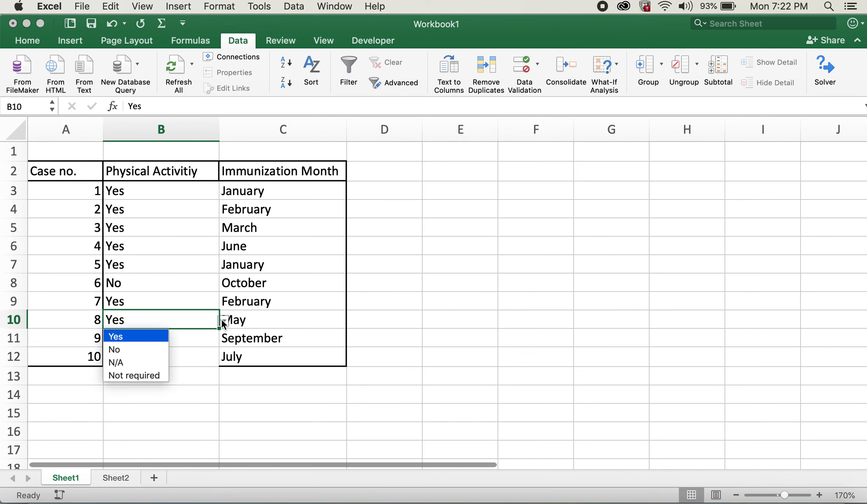
pyautogui.click(149, 362)
pyautogui.click(196, 354)
pyautogui.click(224, 356)
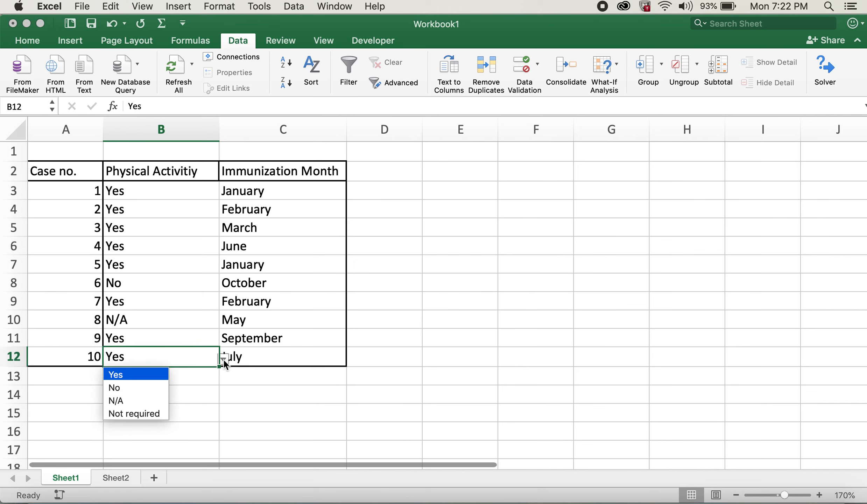
pyautogui.click(133, 414)
pyautogui.click(370, 270)
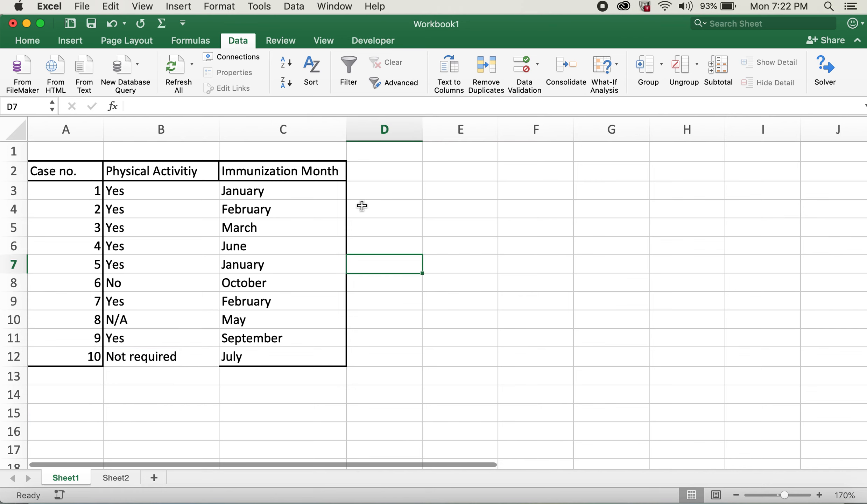
# Reduce the list source of cell B3's data validation to Yes, No
pyautogui.click(166, 191)
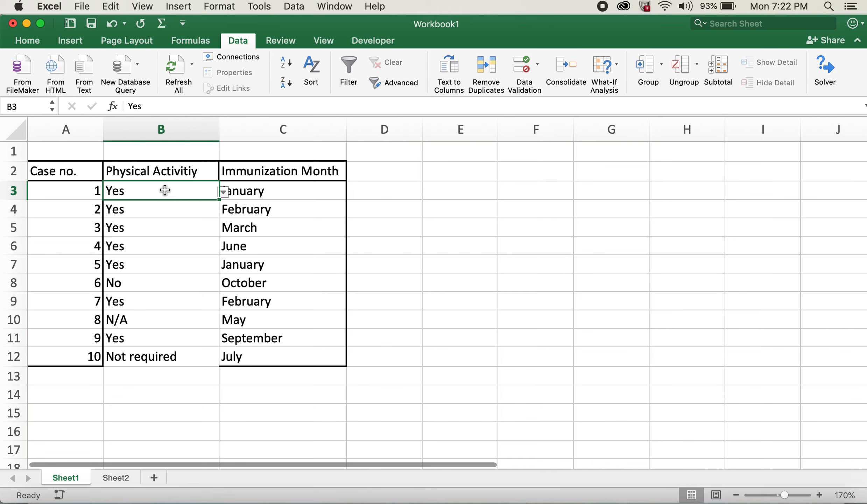
pyautogui.click(222, 192)
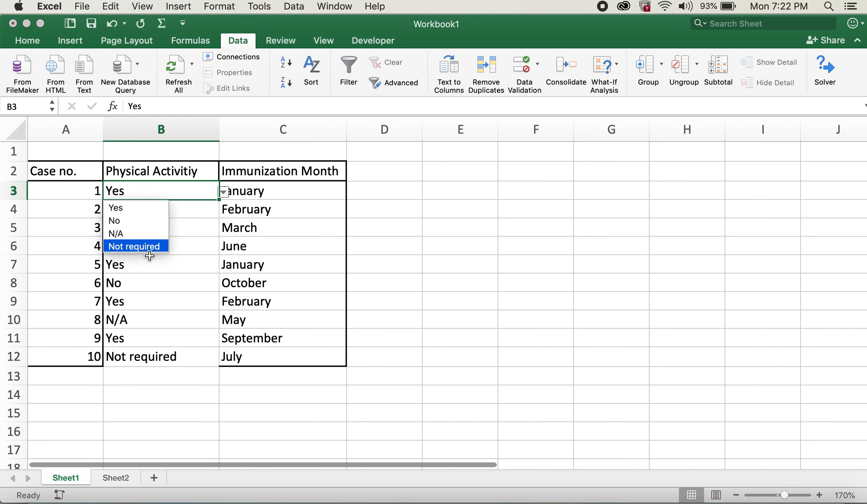
pyautogui.click(153, 279)
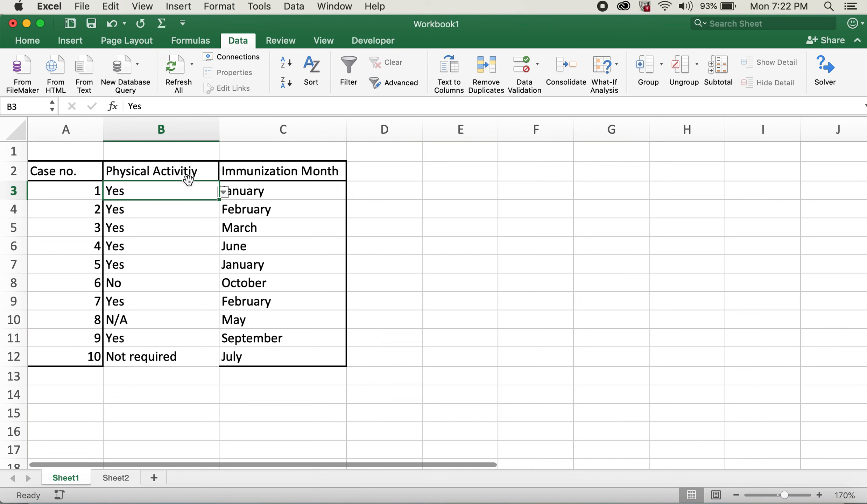
pyautogui.click(525, 70)
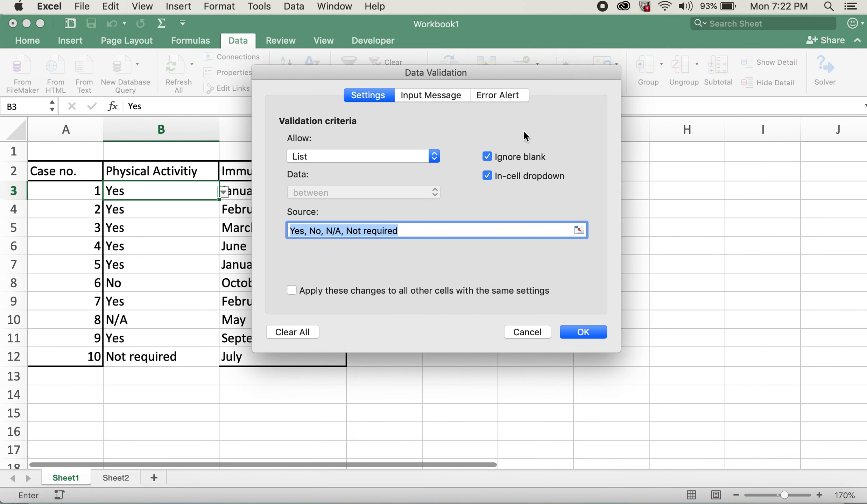
pyautogui.click(371, 231)
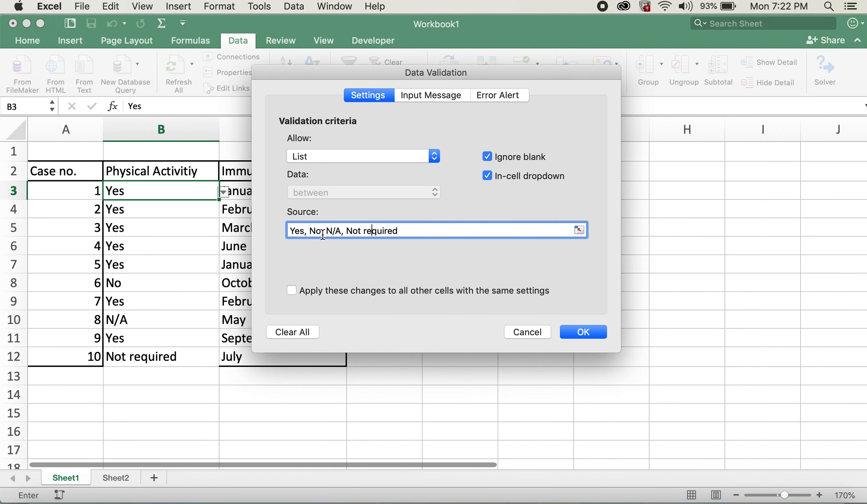
pyautogui.moveTo(320, 231); pyautogui.dragTo(439, 239)
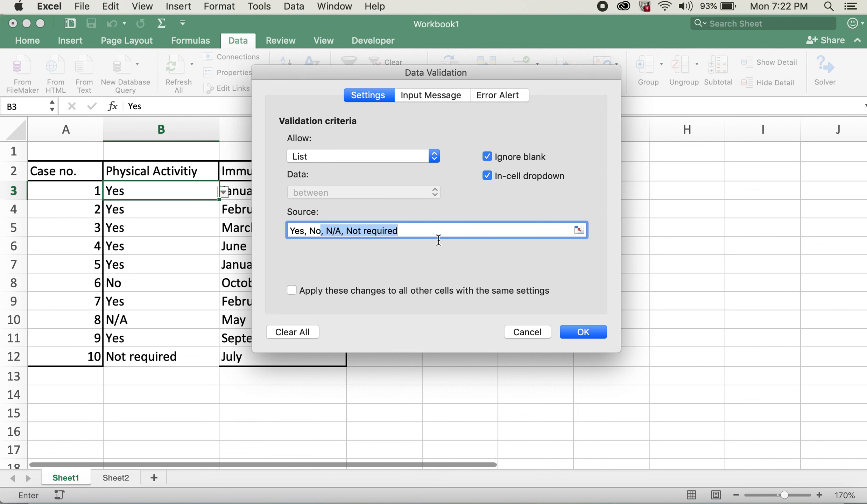
pyautogui.press('BackSpace')
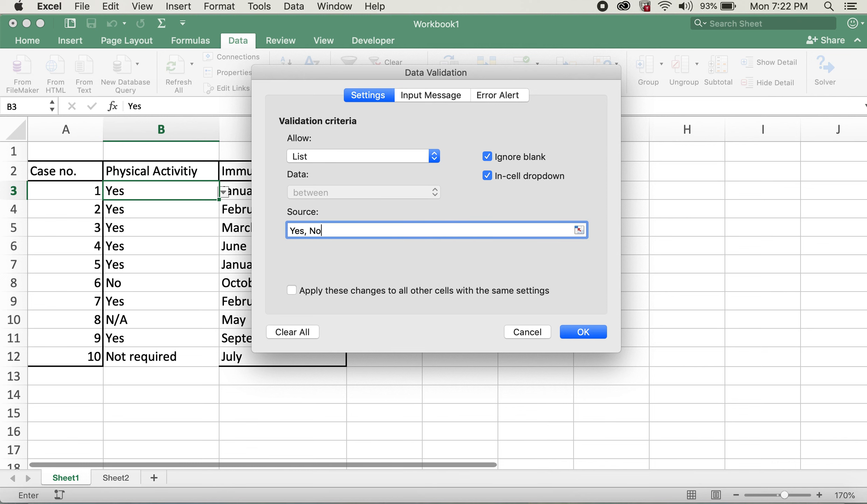
pyautogui.click(589, 331)
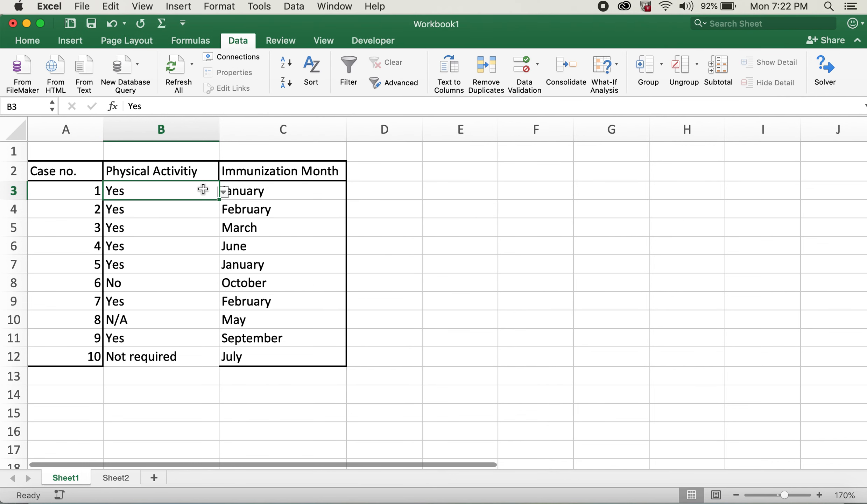
# Check the options in B3's dropdown list and select the remaining Physical Activity cells B4 through B12
pyautogui.click(225, 193)
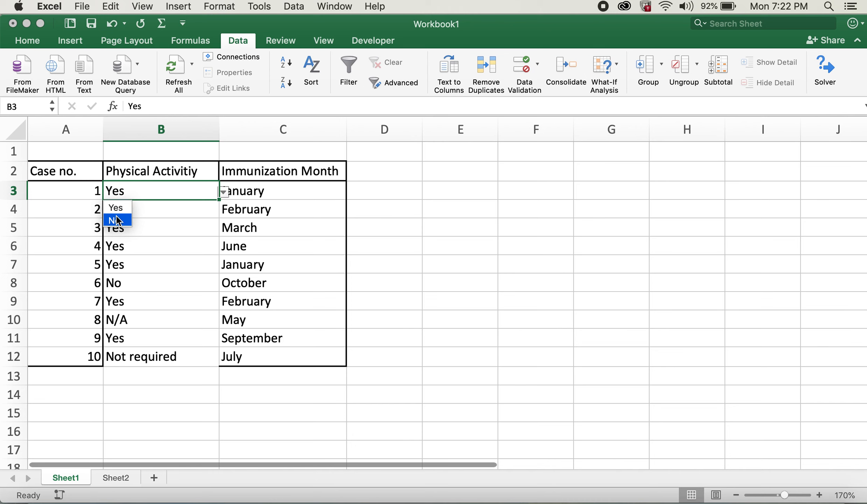
pyautogui.click(179, 242)
pyautogui.moveTo(173, 207); pyautogui.dragTo(163, 359)
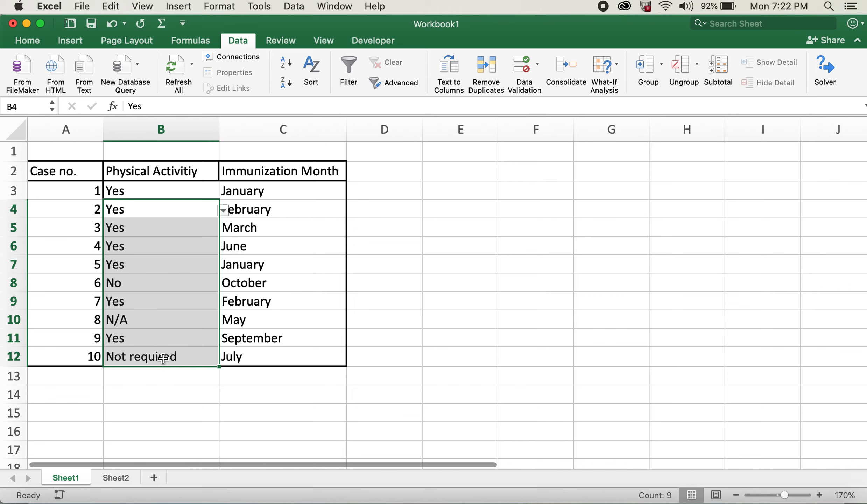
# Copy cell B3 with its dropdown list and paste it into cells B4, B5 and B6
pyautogui.click(179, 187)
pyautogui.press('super+c')
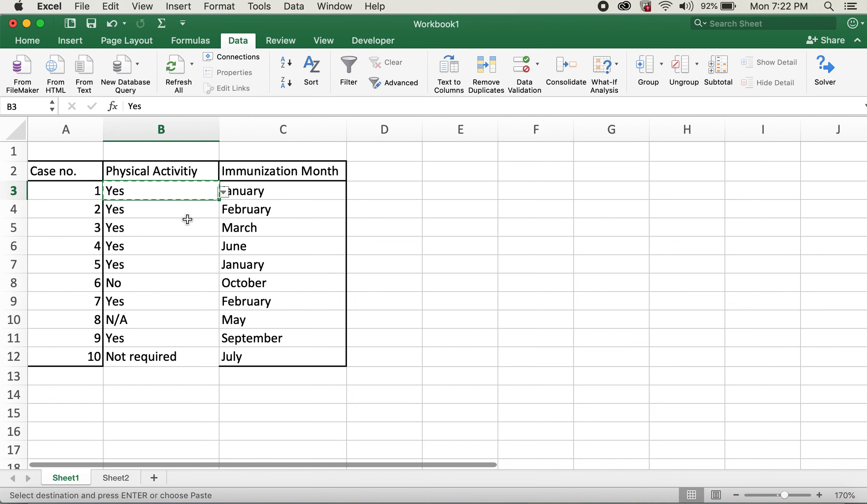
pyautogui.click(192, 216)
pyautogui.press('super+v')
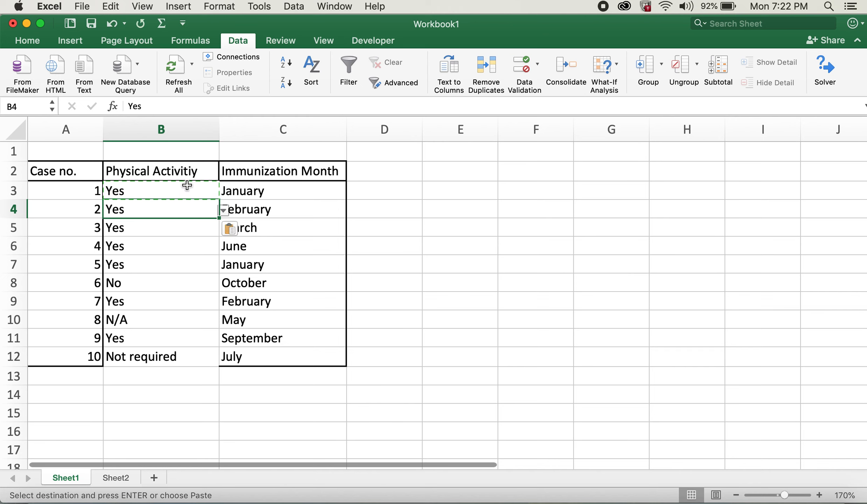
pyautogui.click(173, 227)
pyautogui.press('super+v')
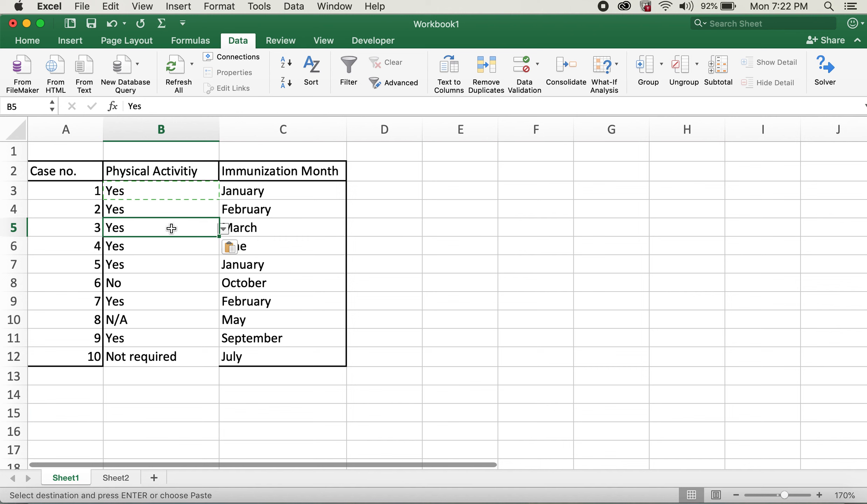
pyautogui.click(159, 246)
pyautogui.press('super+v')
# Fill cells B3 through B6 down the Physical Activity column through B12
pyautogui.click(161, 194)
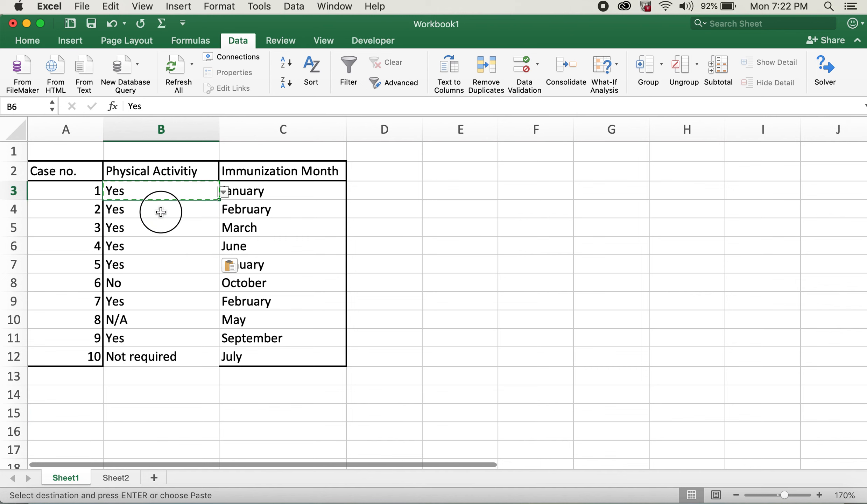
pyautogui.moveTo(161, 211); pyautogui.dragTo(165, 252)
pyautogui.moveTo(219, 254); pyautogui.dragTo(203, 365)
pyautogui.click(230, 303)
# Choose No in cells B6 and B8 from their dropdown lists
pyautogui.click(202, 252)
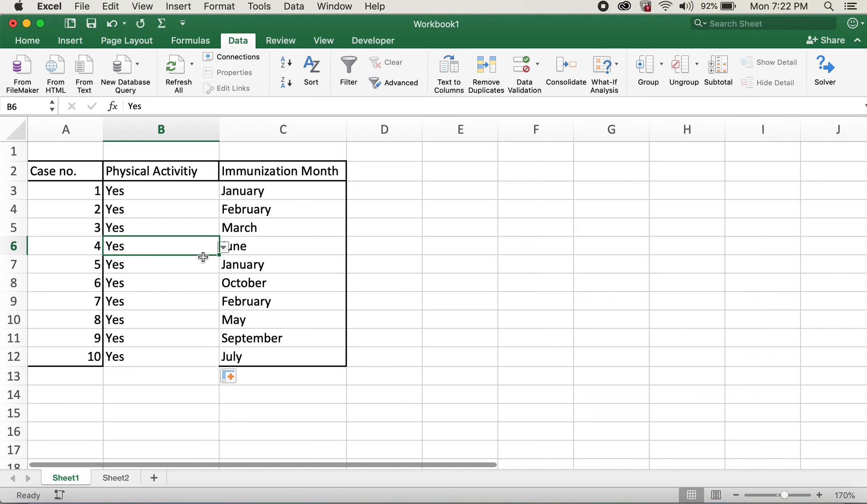
pyautogui.click(223, 247)
pyautogui.click(121, 272)
pyautogui.click(159, 280)
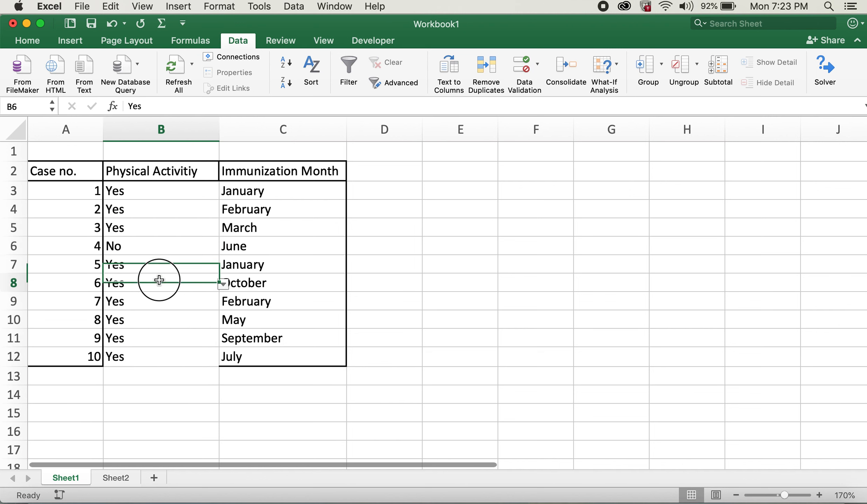
pyautogui.click(223, 284)
pyautogui.click(124, 313)
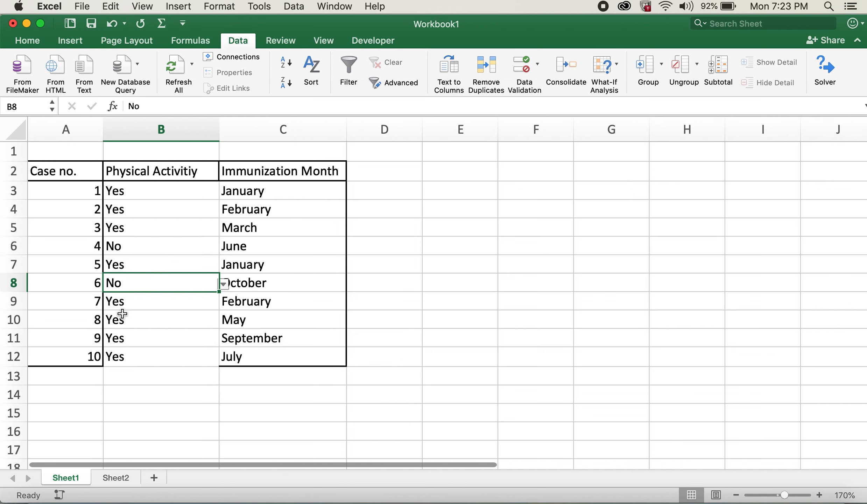
pyautogui.click(349, 241)
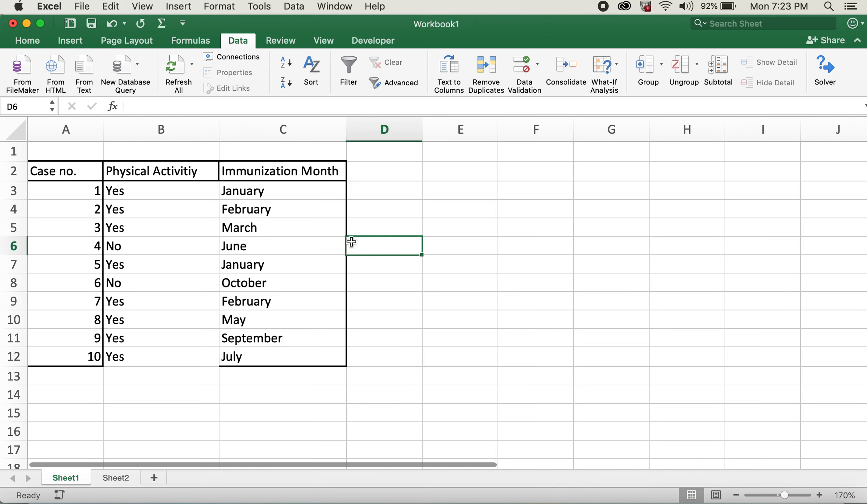
# Review cell C3's dropdown options and reduce its data validation list source to cells A3 through A5 on Sheet2
pyautogui.click(278, 190)
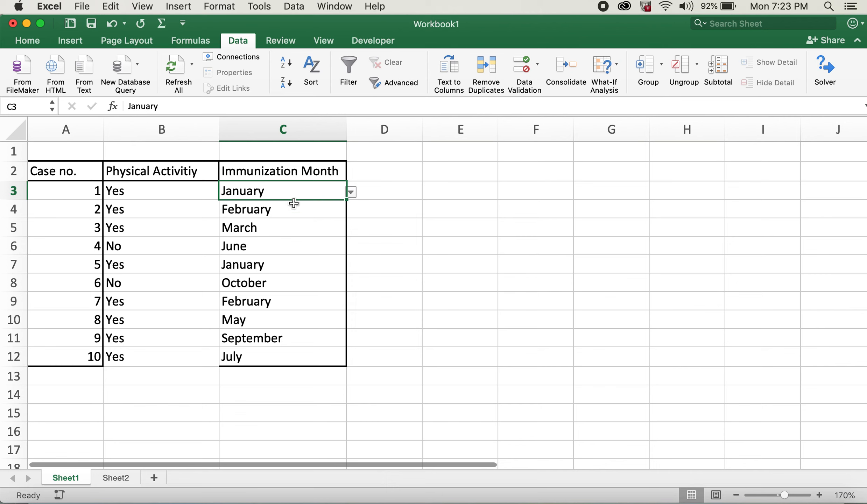
pyautogui.click(352, 193)
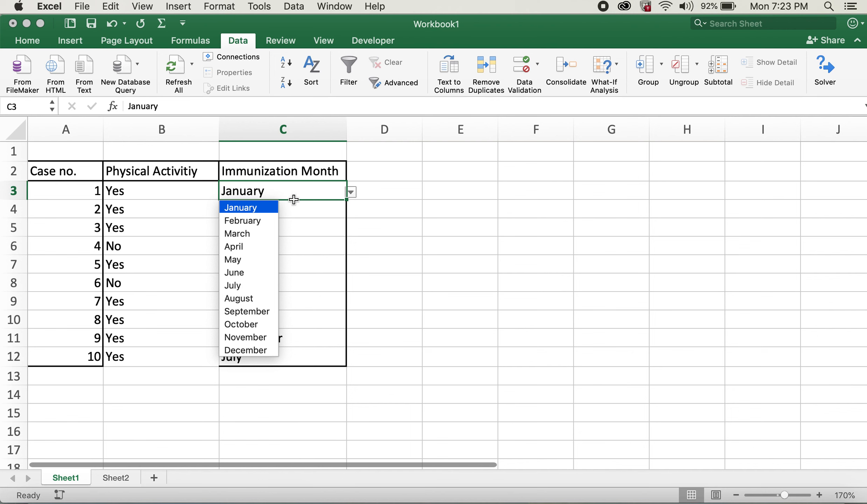
pyautogui.click(304, 191)
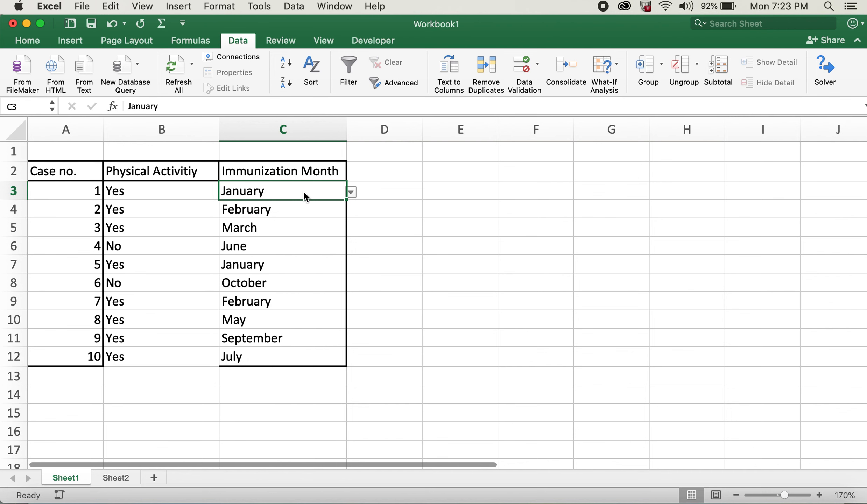
pyautogui.click(529, 77)
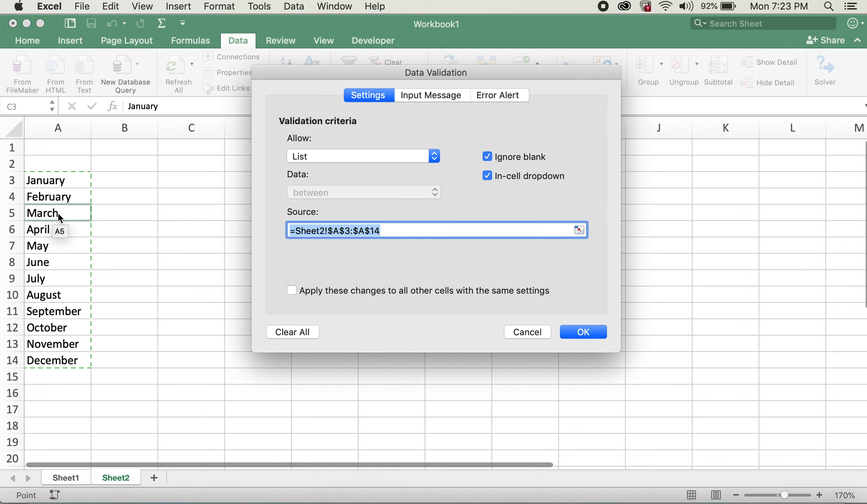
pyautogui.click(62, 180)
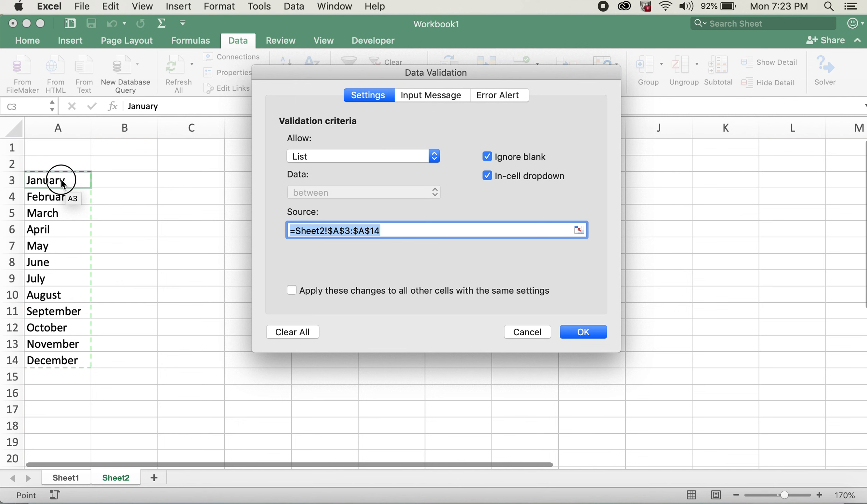
pyautogui.moveTo(61, 183); pyautogui.dragTo(61, 215)
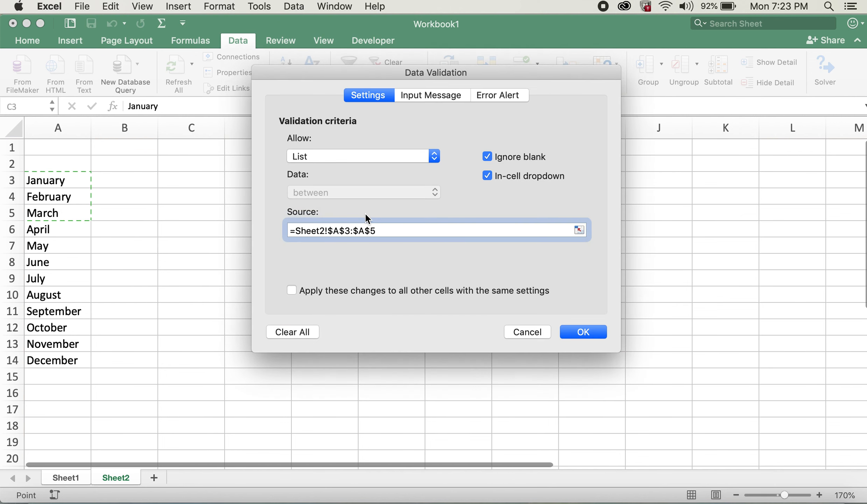
pyautogui.click(583, 332)
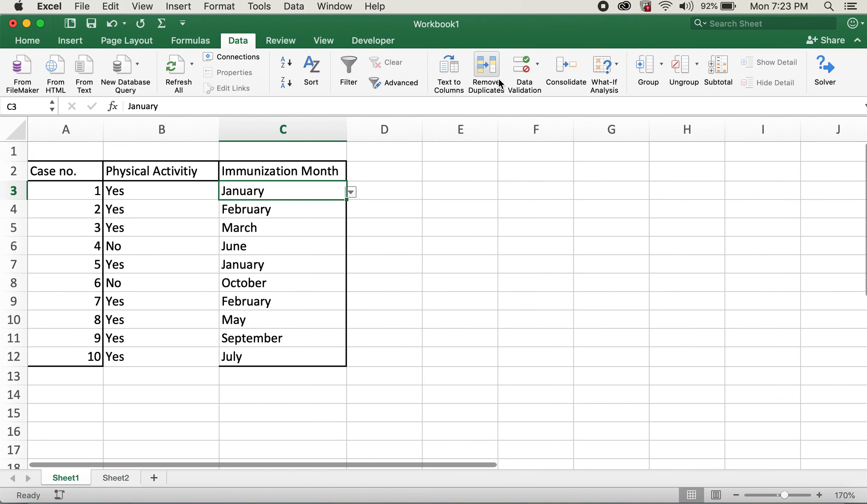
# Compare the dropdown options in Immunization Month cells C3 and C8
pyautogui.click(350, 192)
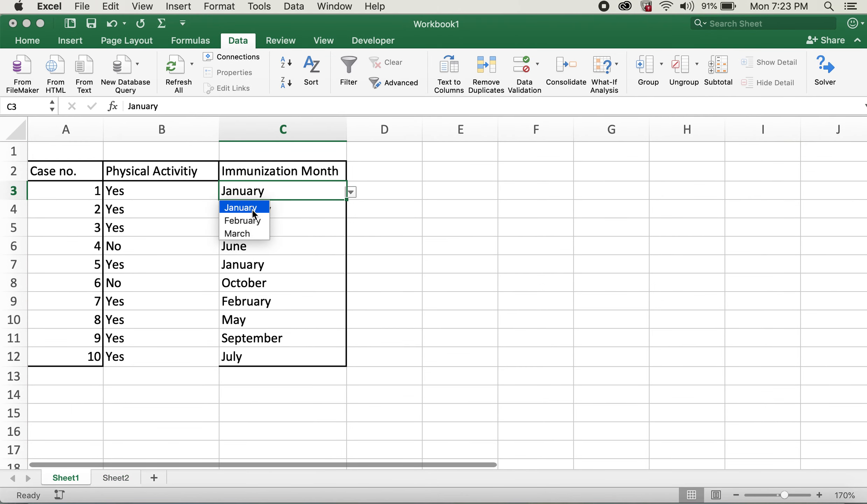
pyautogui.click(331, 278)
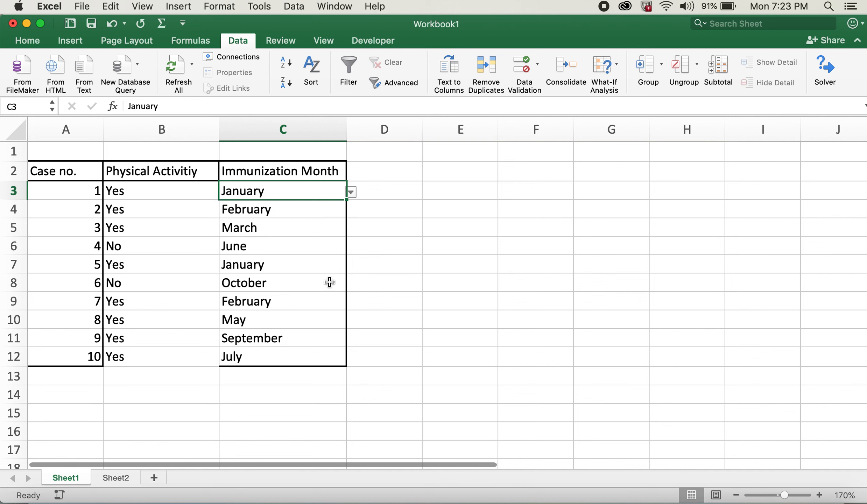
pyautogui.click(331, 282)
pyautogui.click(355, 284)
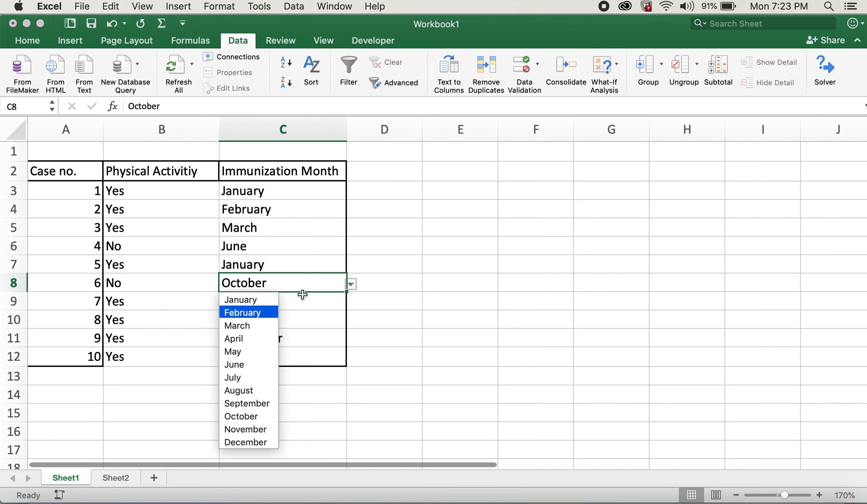
pyautogui.click(391, 240)
pyautogui.click(321, 193)
pyautogui.press('super+c')
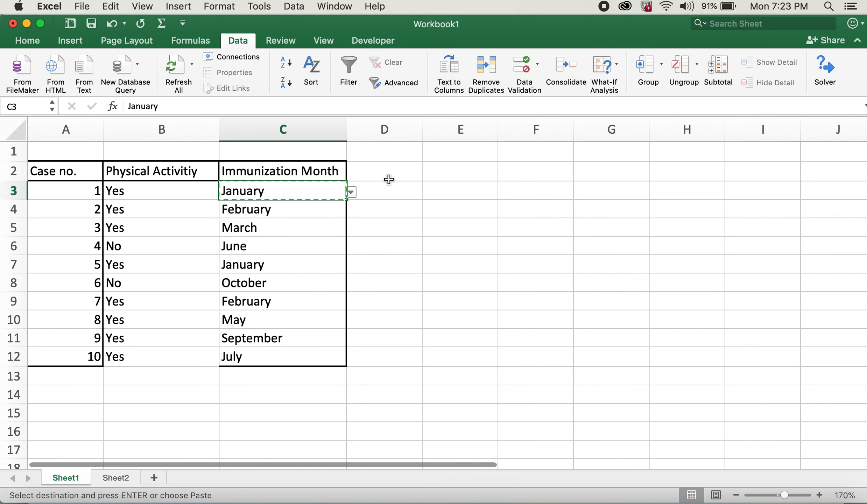
pyautogui.click(345, 205)
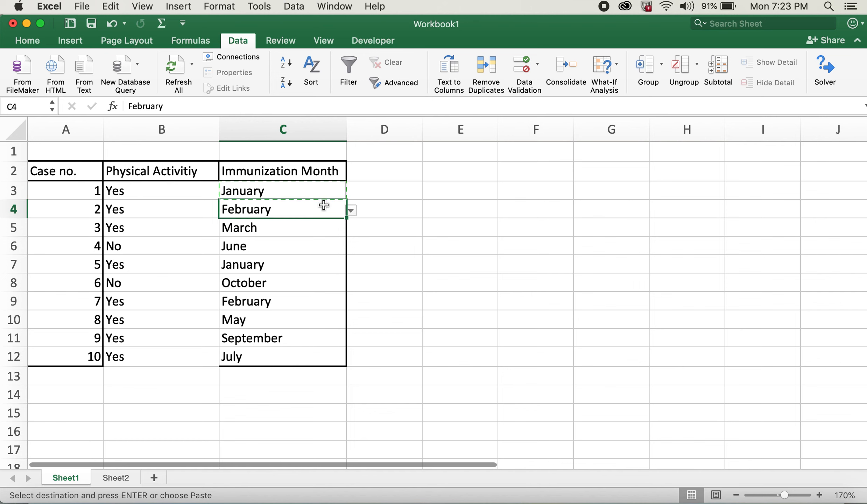
pyautogui.press('super+c')
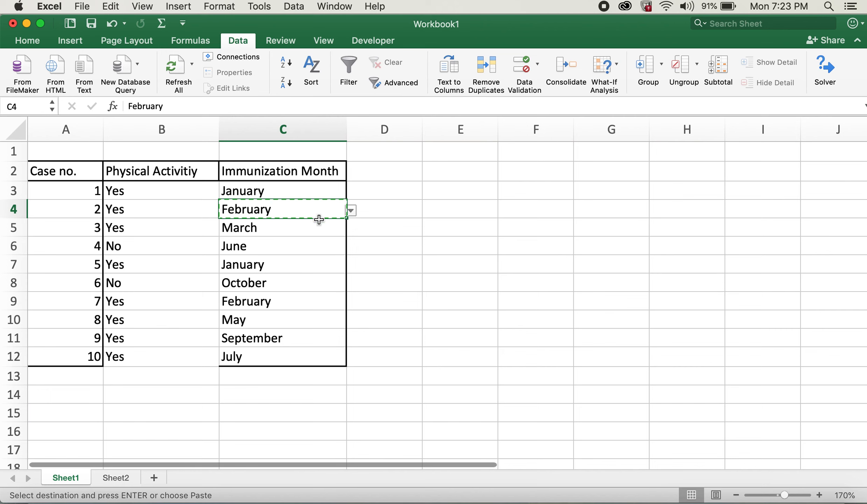
pyautogui.click(305, 235)
pyautogui.press('super+c')
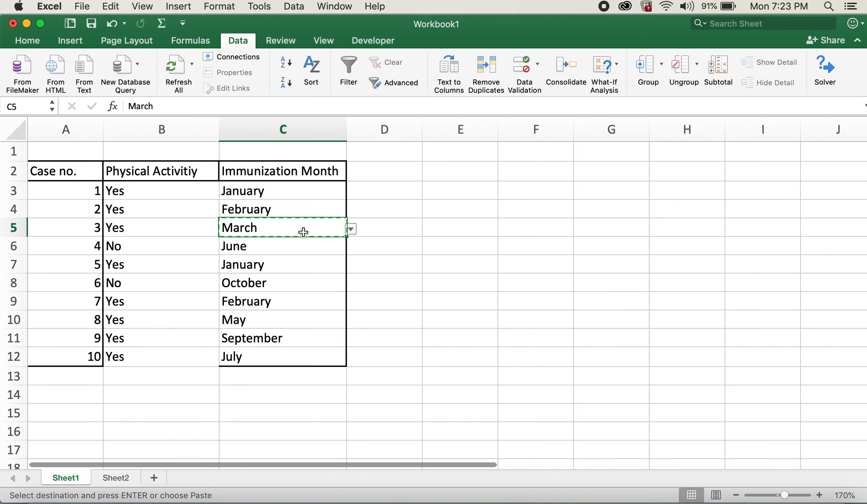
pyautogui.moveTo(305, 196); pyautogui.dragTo(329, 356)
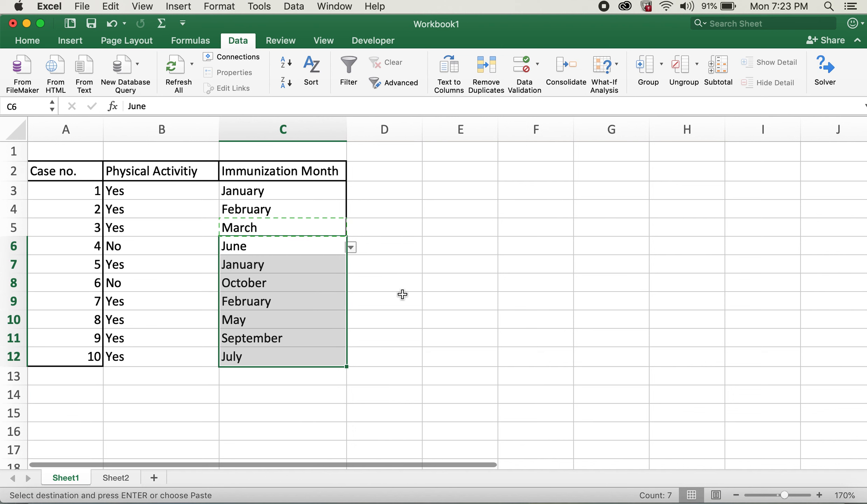
# Fill the Immunization Month column from C3 down through C12
pyautogui.click(333, 193)
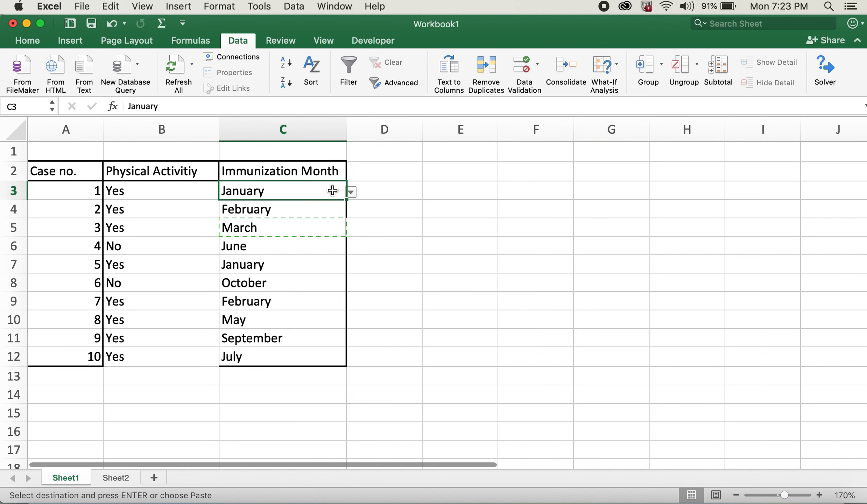
pyautogui.moveTo(333, 202); pyautogui.dragTo(338, 358)
pyautogui.click(413, 315)
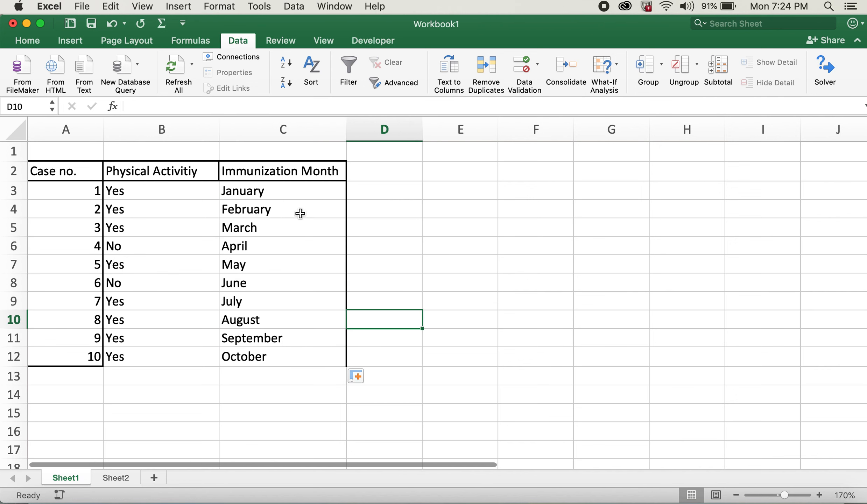
# Copy March from C5 into C6 and fill cells C3 through C6 down the Immunization Month column through C12
pyautogui.click(307, 195)
pyautogui.press('super+c')
pyautogui.click(313, 208)
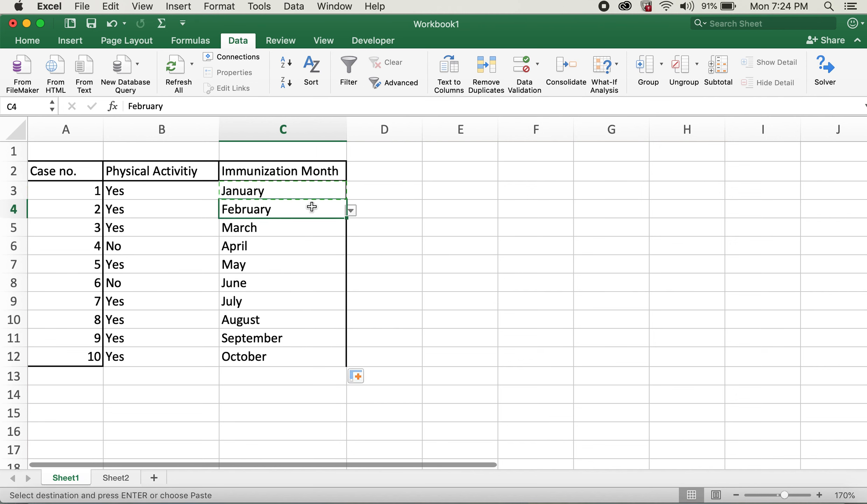
pyautogui.click(295, 233)
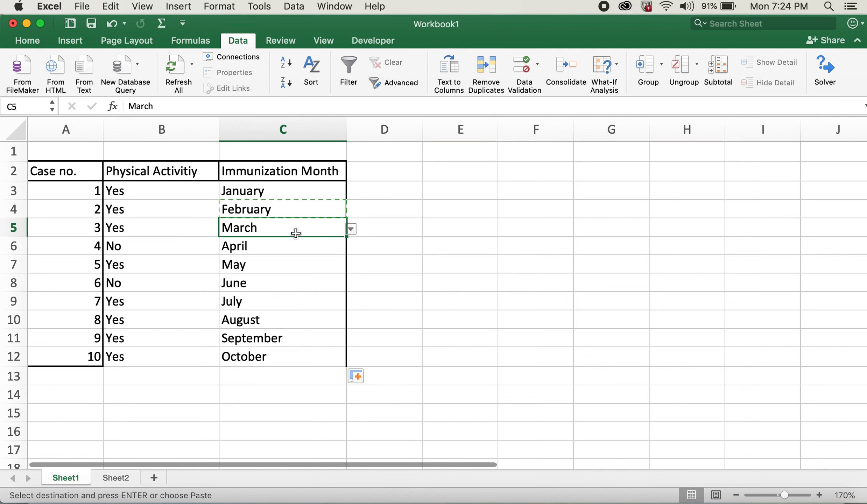
pyautogui.click(285, 239)
pyautogui.press('super+v')
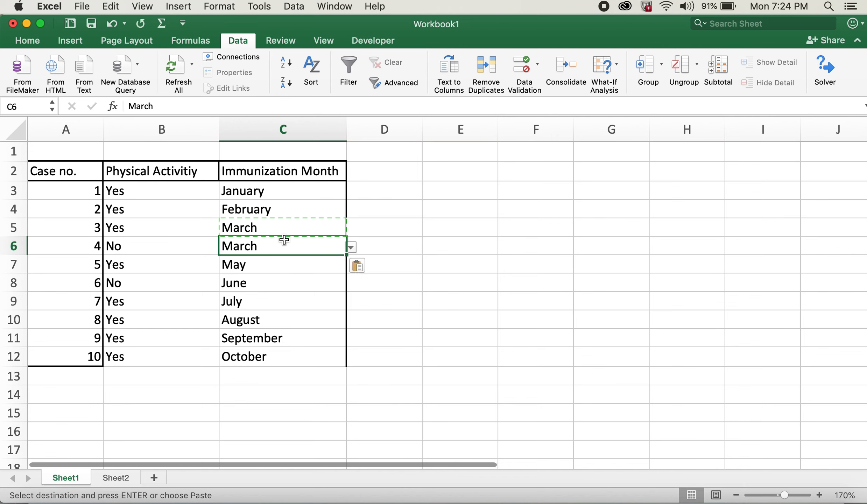
pyautogui.moveTo(301, 189); pyautogui.dragTo(328, 362)
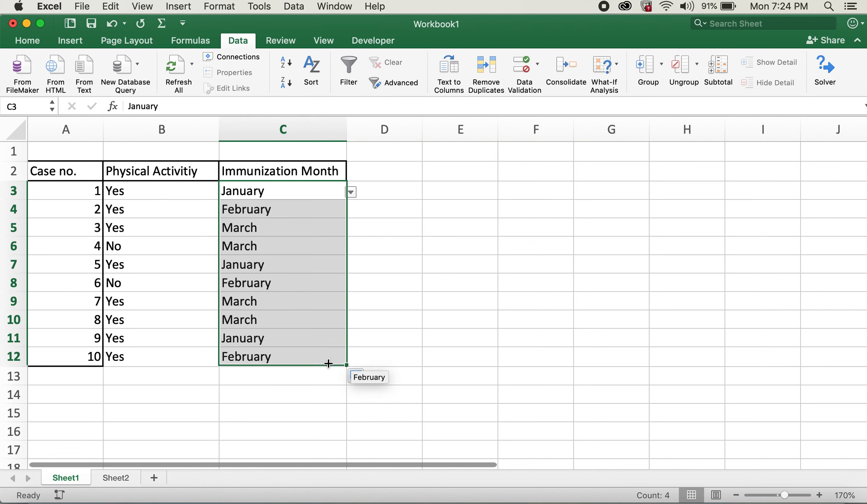
# Check the options in cell C9's dropdown list
pyautogui.click(381, 329)
pyautogui.click(332, 302)
pyautogui.click(350, 302)
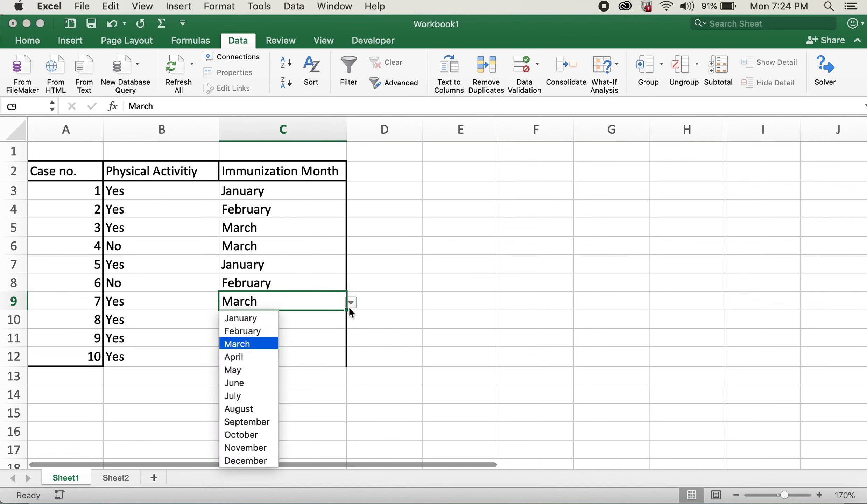
pyautogui.click(333, 298)
# Copy cell C3 with its dropdown list and paste it into cells C4, C5 and C6
pyautogui.click(314, 191)
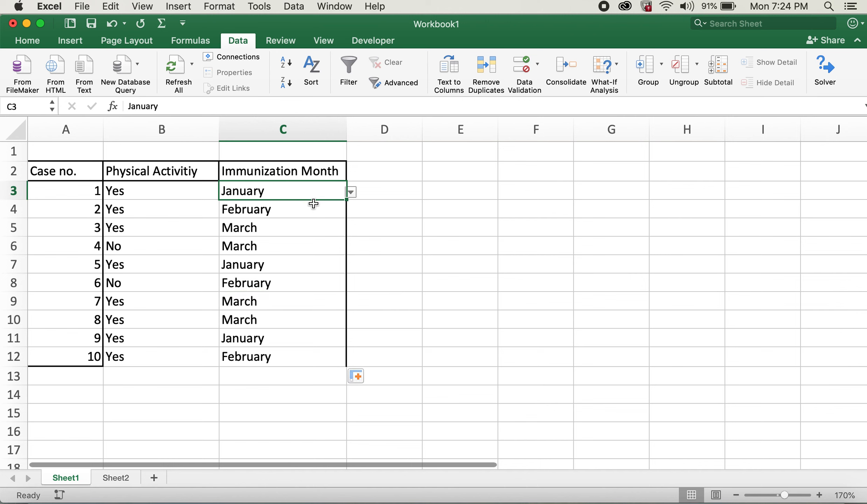
pyautogui.press('Down')
pyautogui.click(313, 190)
pyautogui.press('super+c')
pyautogui.click(297, 206)
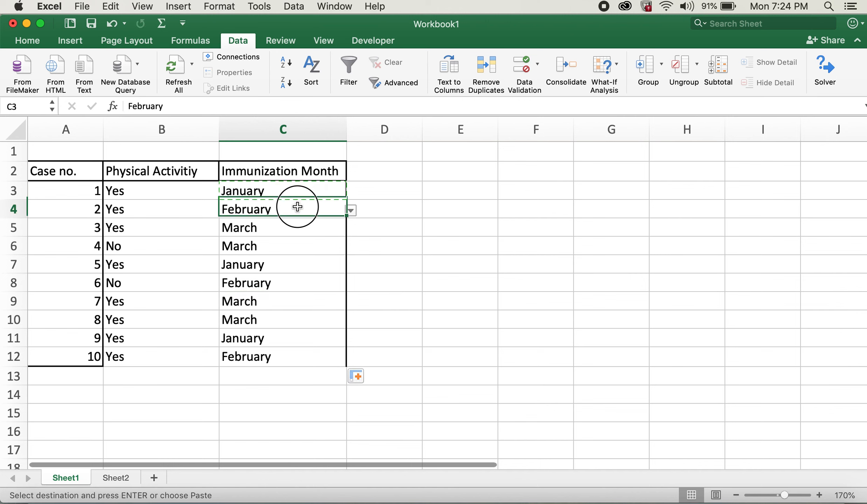
pyautogui.press('super+v')
pyautogui.click(303, 228)
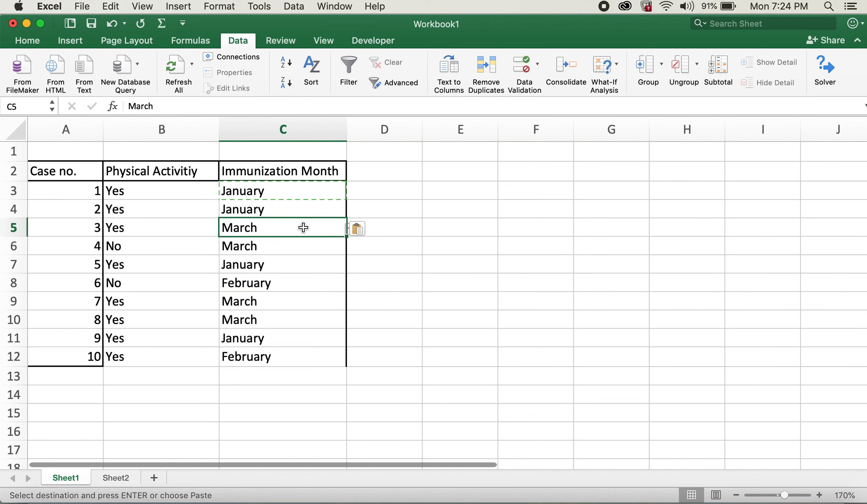
pyautogui.press('super+v')
pyautogui.click(297, 241)
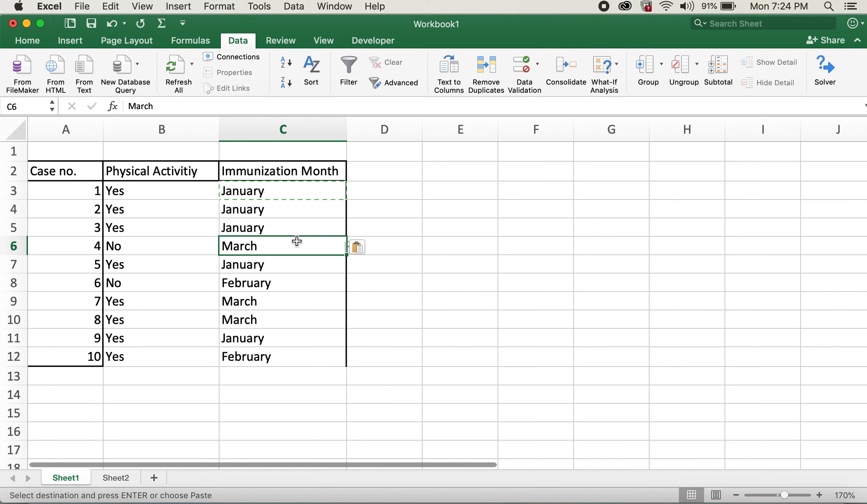
pyautogui.press('super+v')
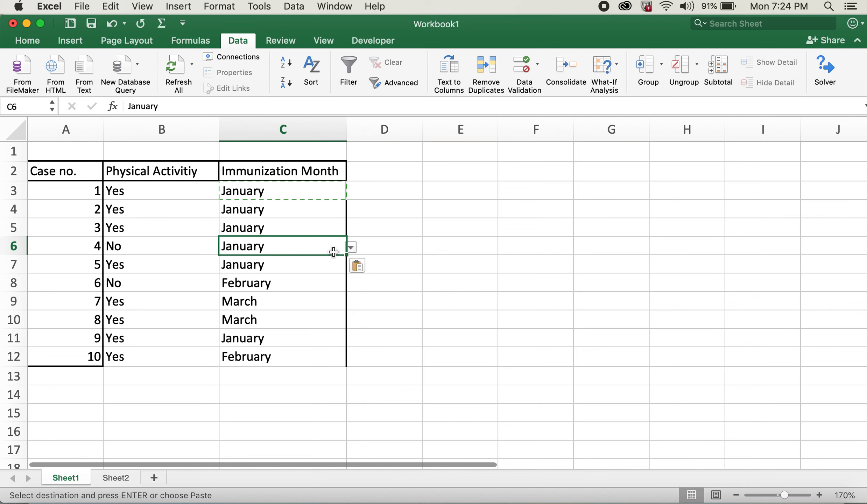
# Fill cells C3 through C6 down the Immunization Month column through C12 and check the options in C10's dropdown list
pyautogui.moveTo(325, 191); pyautogui.dragTo(335, 343)
pyautogui.moveTo(333, 373); pyautogui.dragTo(335, 367)
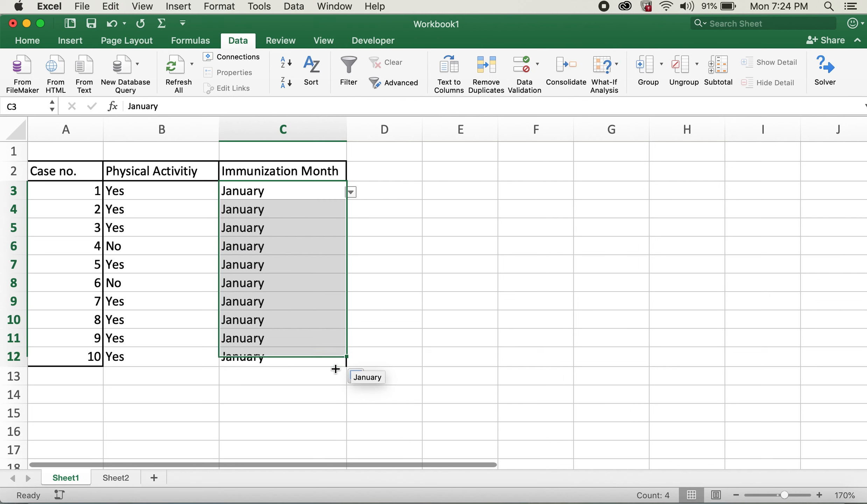
pyautogui.click(385, 337)
pyautogui.click(325, 319)
pyautogui.click(349, 317)
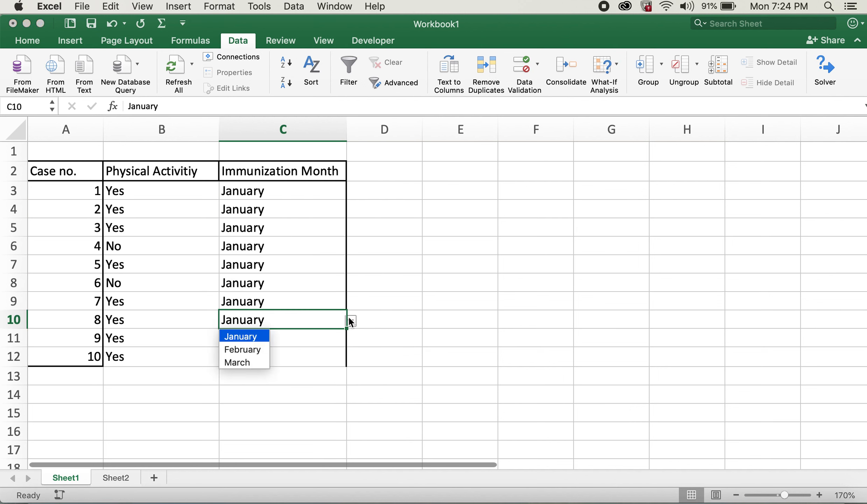
pyautogui.click(385, 277)
# Choose February in cell C4 and March in cell C5 from their dropdown lists
pyautogui.click(306, 235)
pyautogui.click(317, 206)
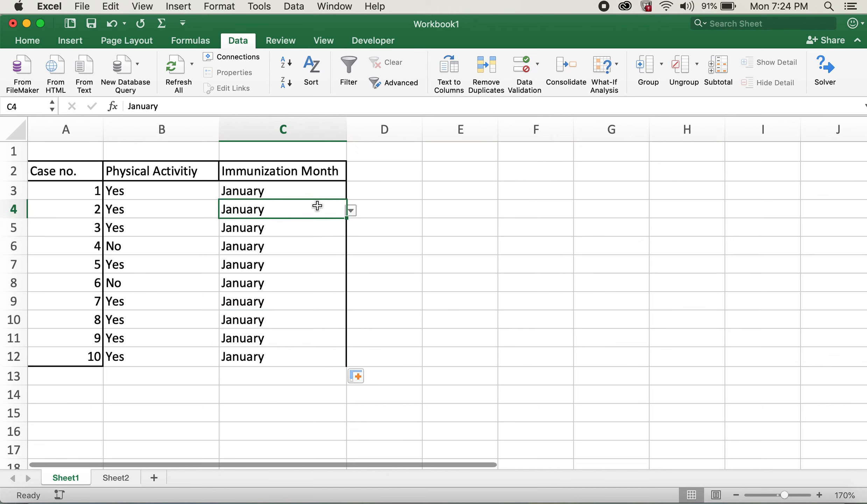
pyautogui.click(351, 209)
pyautogui.click(263, 238)
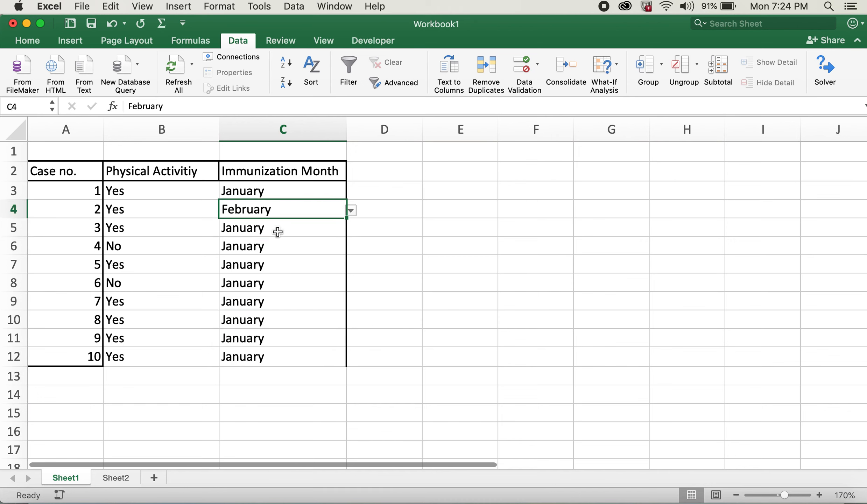
pyautogui.click(299, 227)
pyautogui.click(351, 228)
pyautogui.click(258, 270)
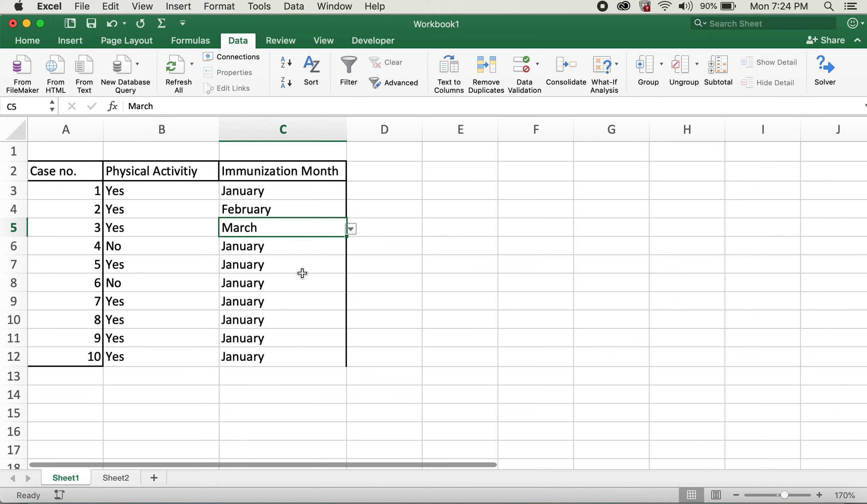
# Choose February in cell C8 and March in cells C10 and C11 from their dropdown lists
pyautogui.click(320, 282)
pyautogui.click(351, 284)
pyautogui.click(268, 312)
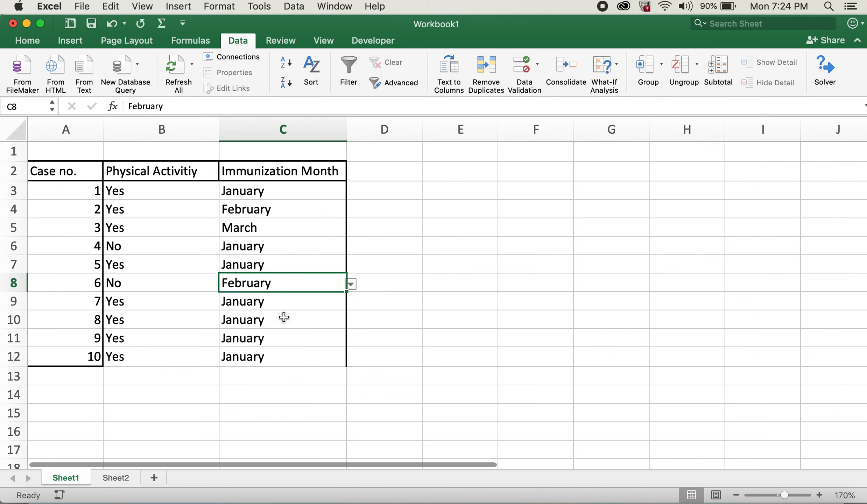
pyautogui.click(325, 320)
pyautogui.click(351, 320)
pyautogui.click(255, 361)
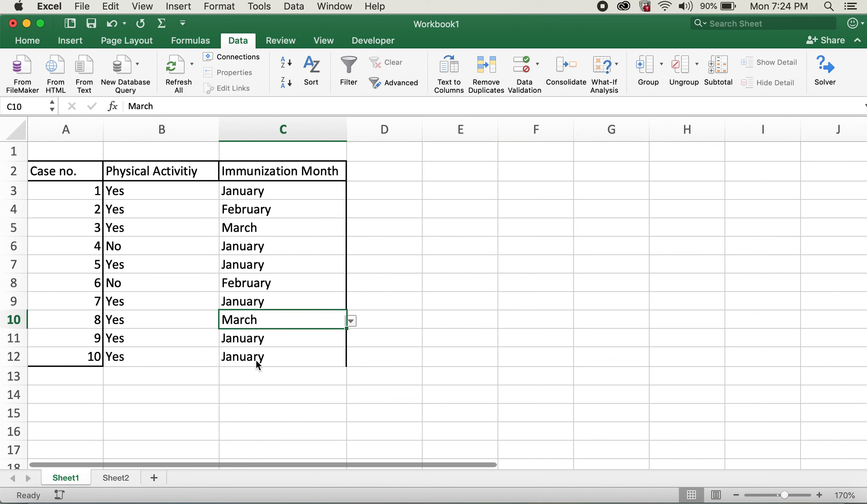
pyautogui.click(309, 340)
pyautogui.click(351, 339)
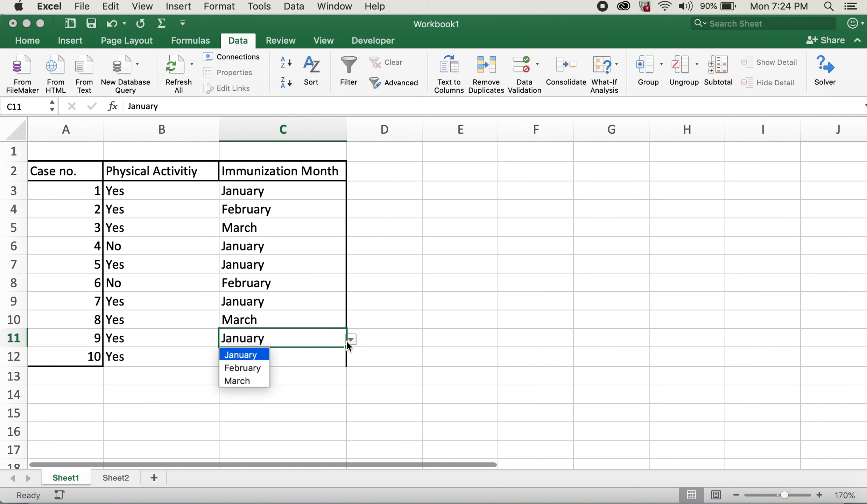
pyautogui.click(266, 380)
pyautogui.click(393, 303)
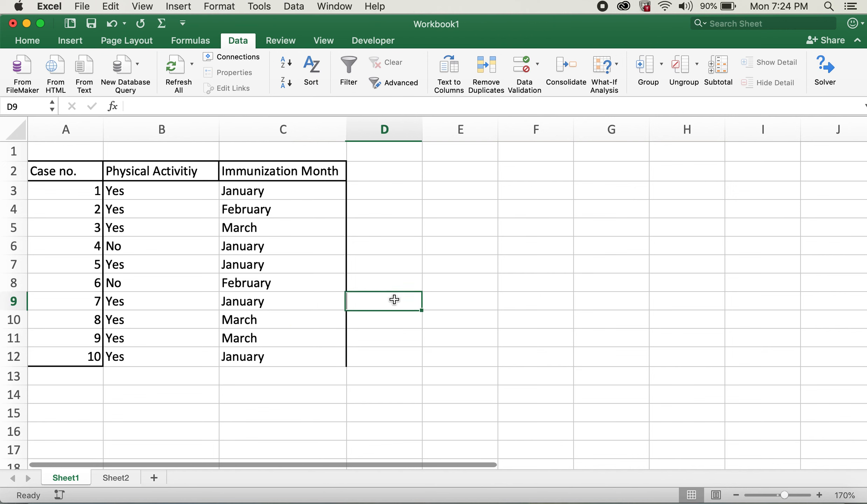
# Open the data validation settings of cell B3 and check the available validation types
pyautogui.click(401, 203)
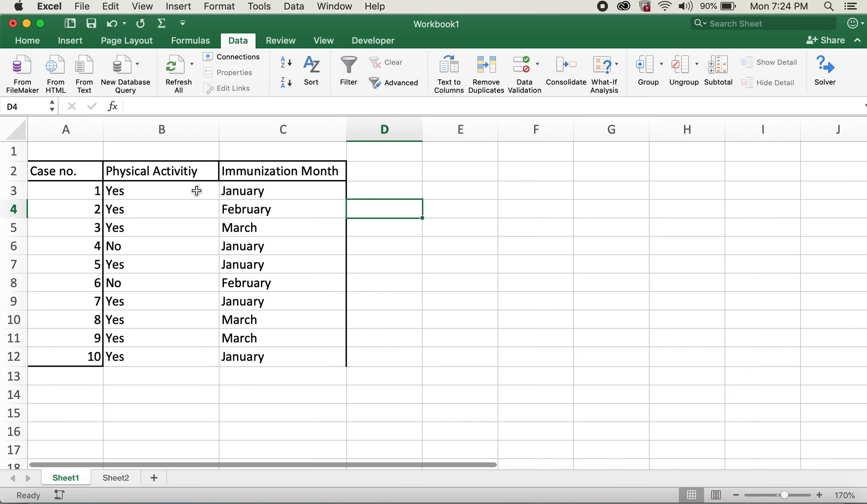
pyautogui.click(199, 189)
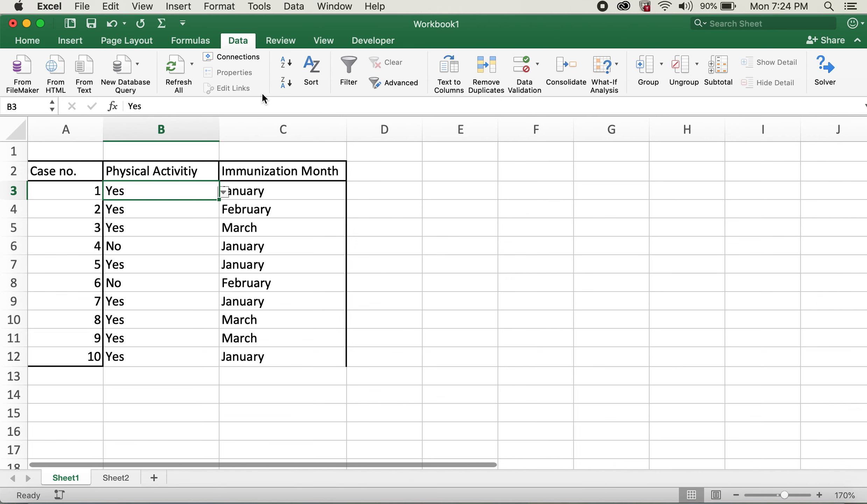
pyautogui.click(526, 65)
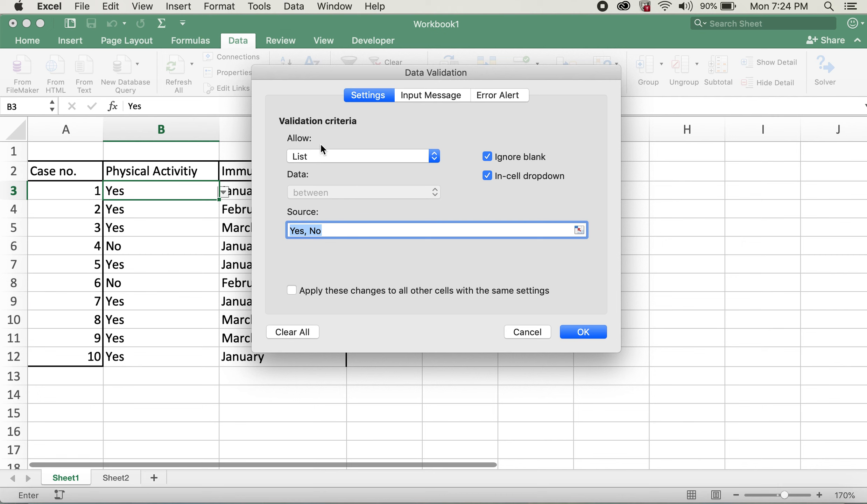
pyautogui.click(317, 157)
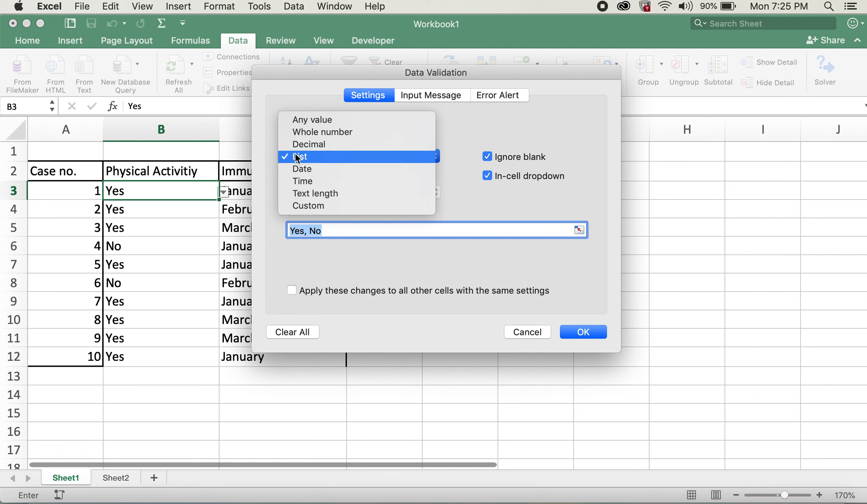
pyautogui.click(274, 137)
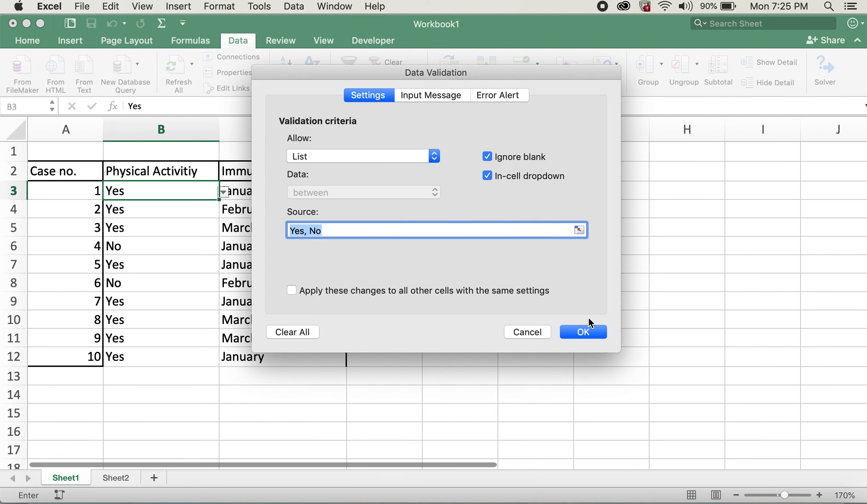
# Try to apply cell B3's list validation with an empty source
pyautogui.press('BackSpace')
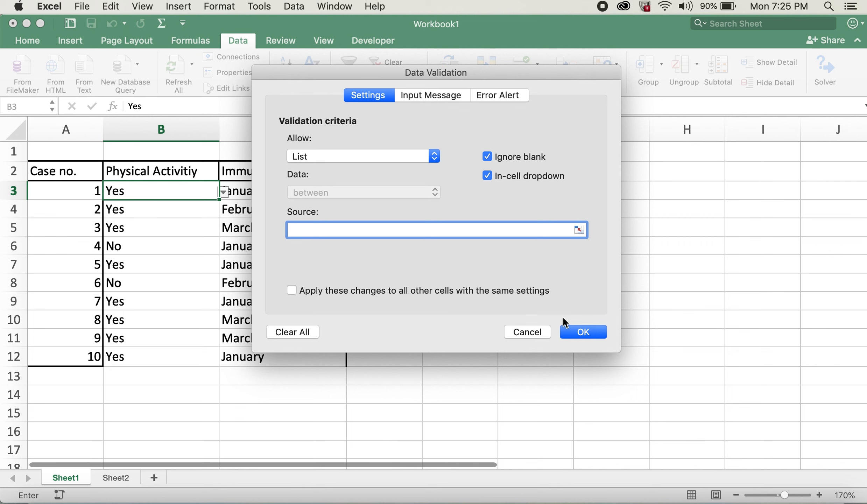
pyautogui.click(581, 333)
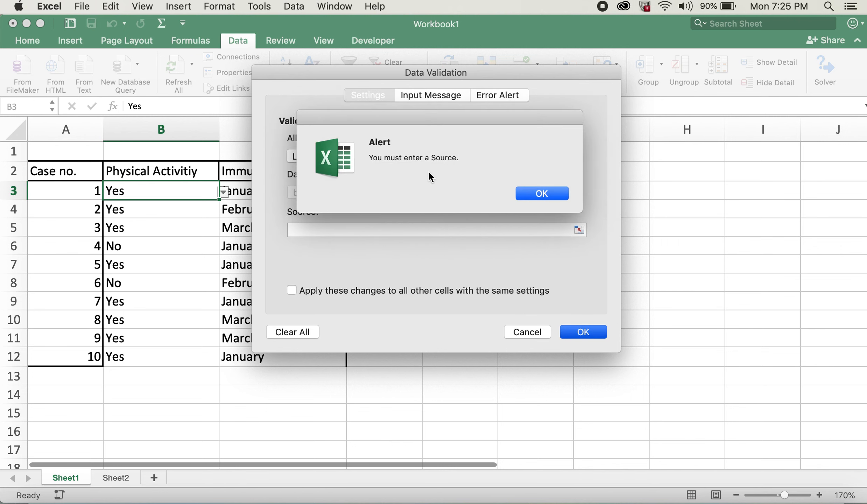
pyautogui.click(547, 204)
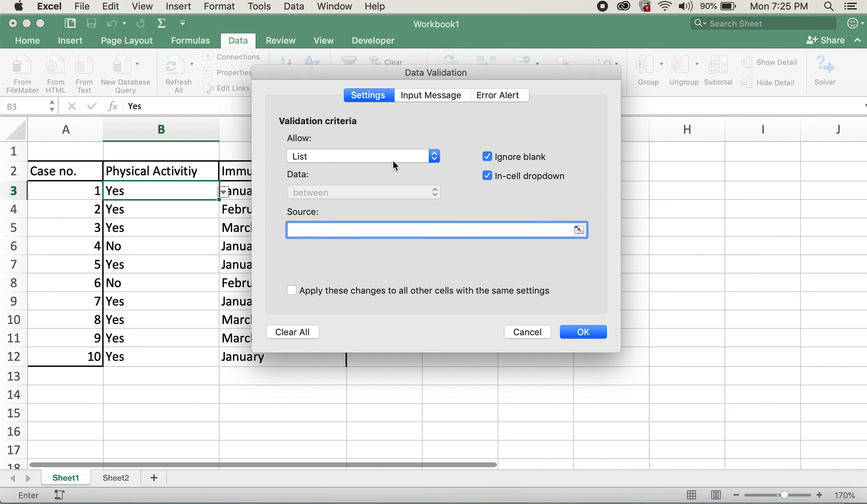
pyautogui.click(434, 160)
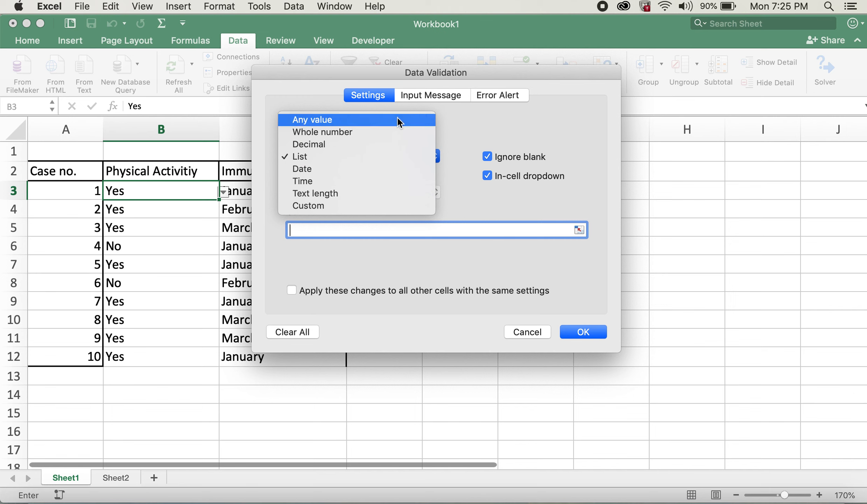
pyautogui.click(399, 120)
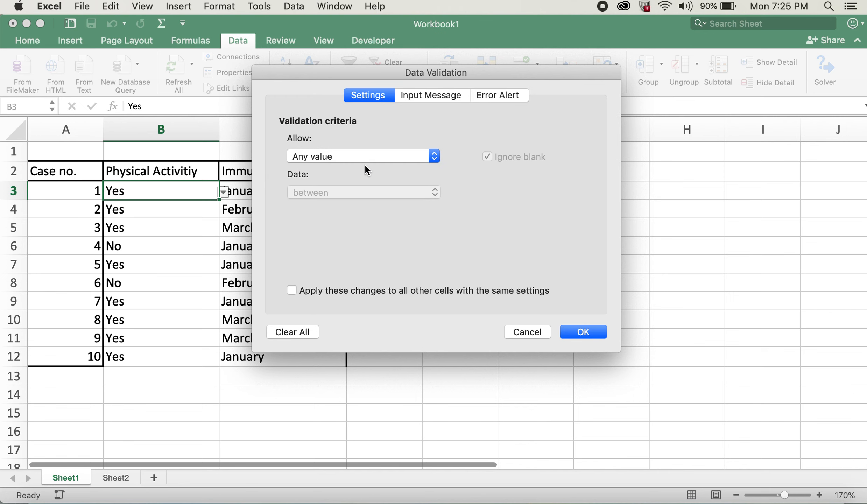
pyautogui.click(434, 156)
pyautogui.click(341, 196)
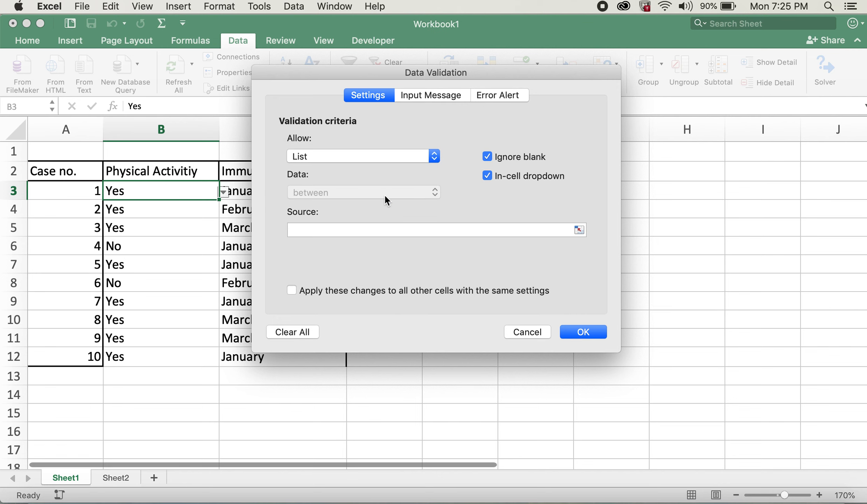
pyautogui.click(430, 150)
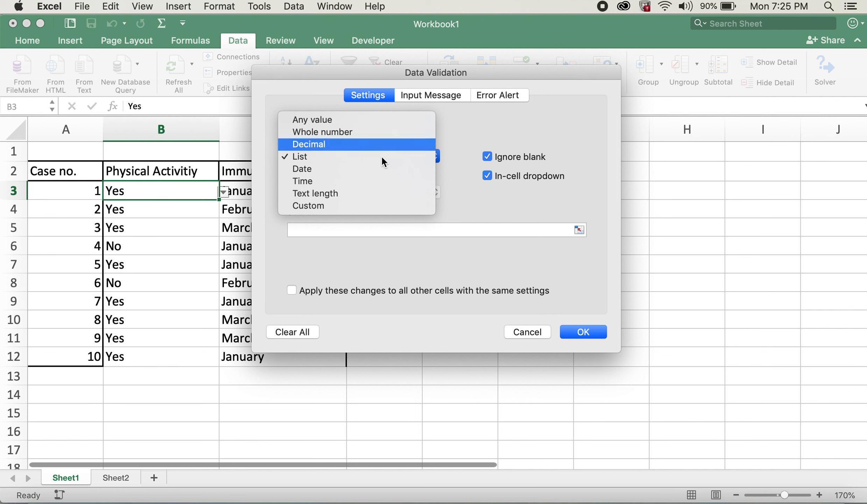
pyautogui.click(444, 162)
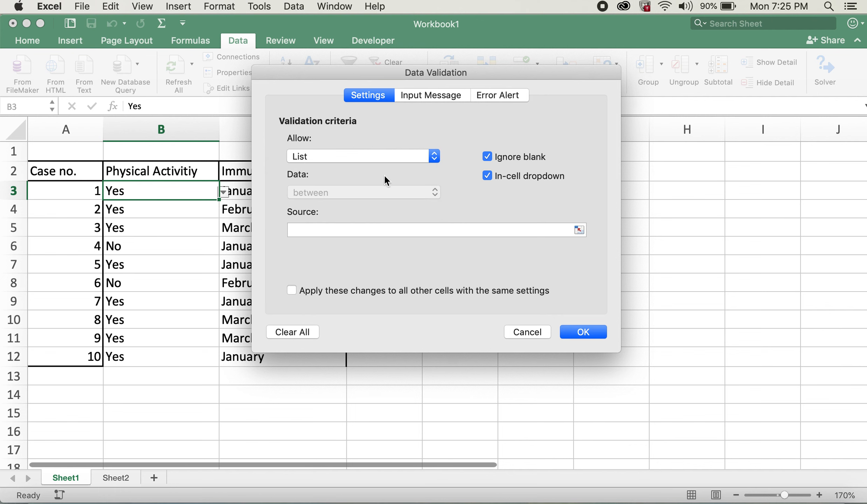
# Remove the dropdown list from cell B3 by setting its validation to allow Any value
pyautogui.click(437, 153)
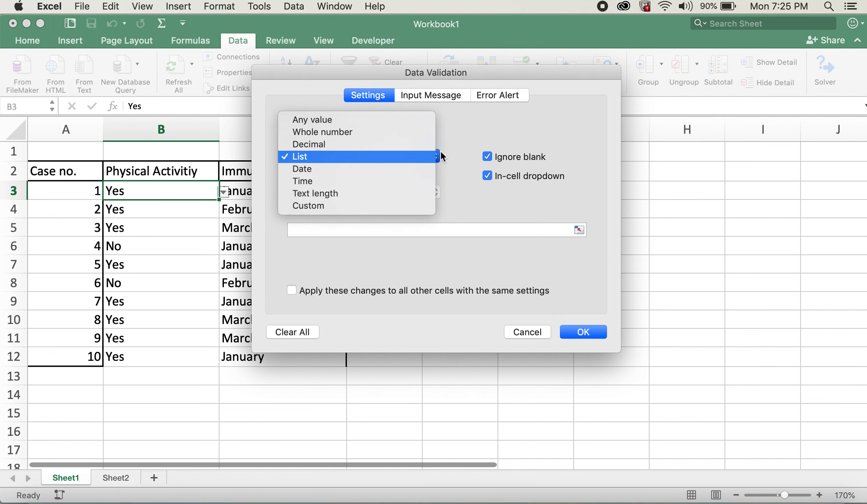
pyautogui.click(377, 120)
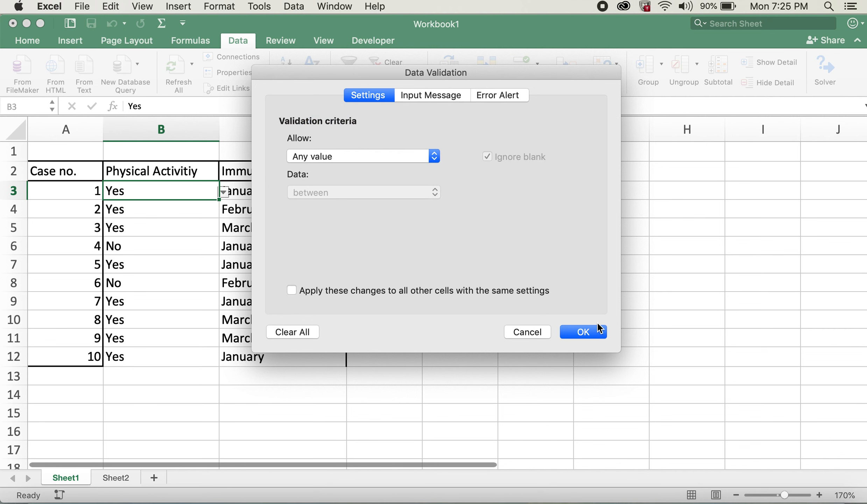
pyautogui.click(592, 330)
# Check which of cells B5, B3 and B4 have a dropdown list and view B4's options
pyautogui.click(183, 220)
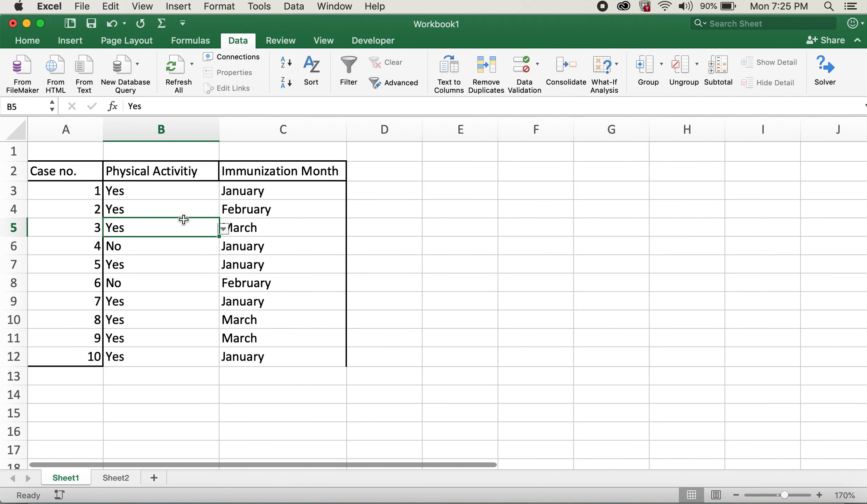
pyautogui.click(184, 198)
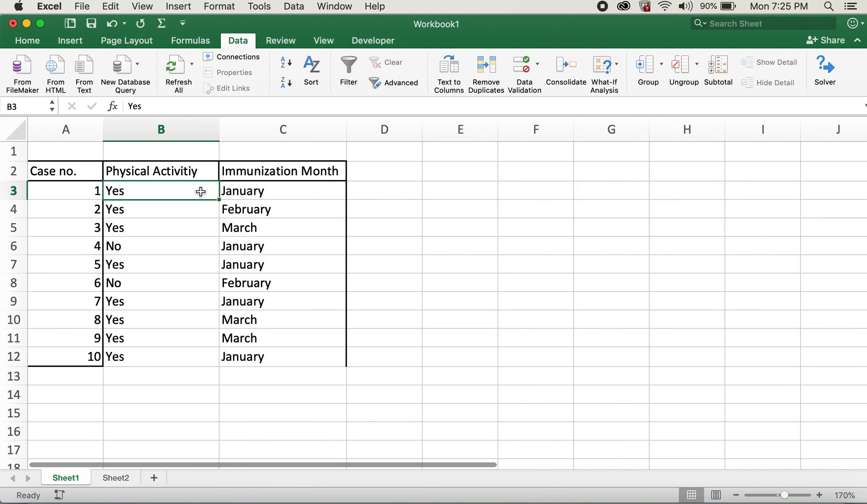
pyautogui.click(200, 206)
pyautogui.click(224, 210)
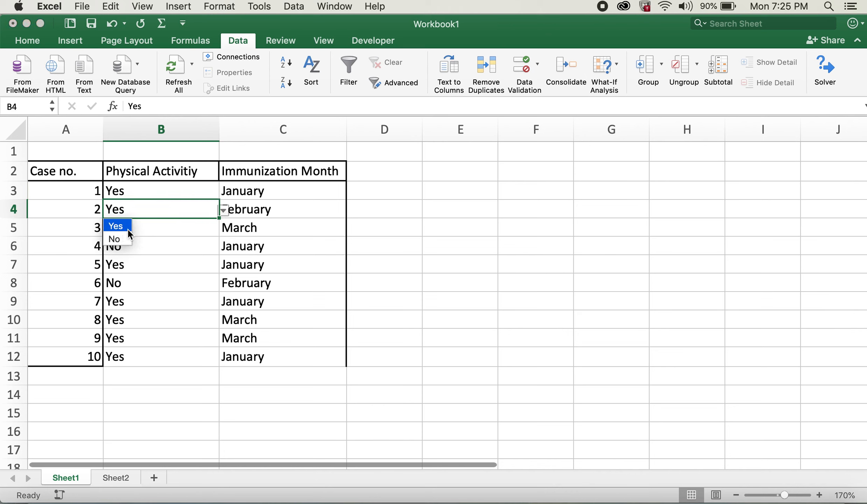
pyautogui.press('Escape')
# Copy cell B3, which has no dropdown list, and paste it over cell B4
pyautogui.click(184, 191)
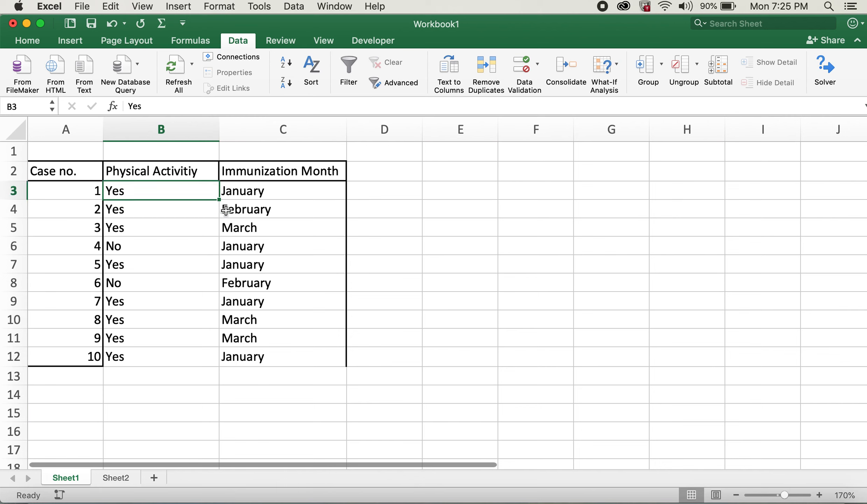
pyautogui.press('super+c')
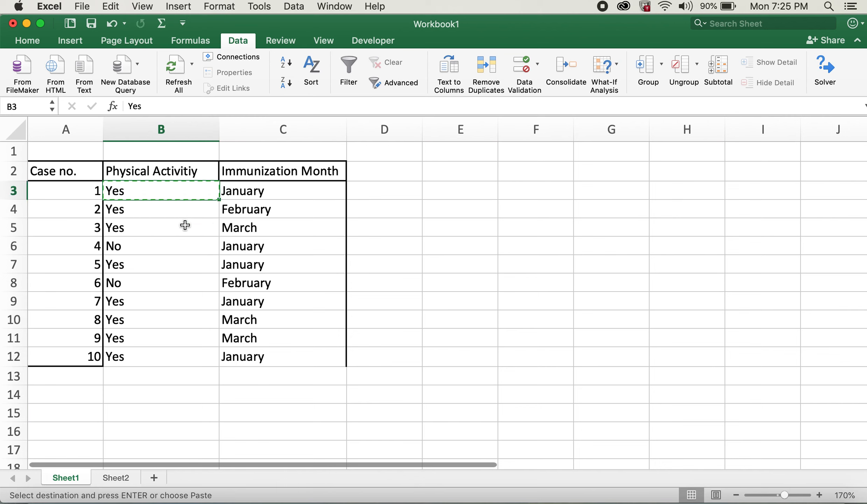
pyautogui.click(183, 209)
pyautogui.click(197, 193)
pyautogui.click(206, 210)
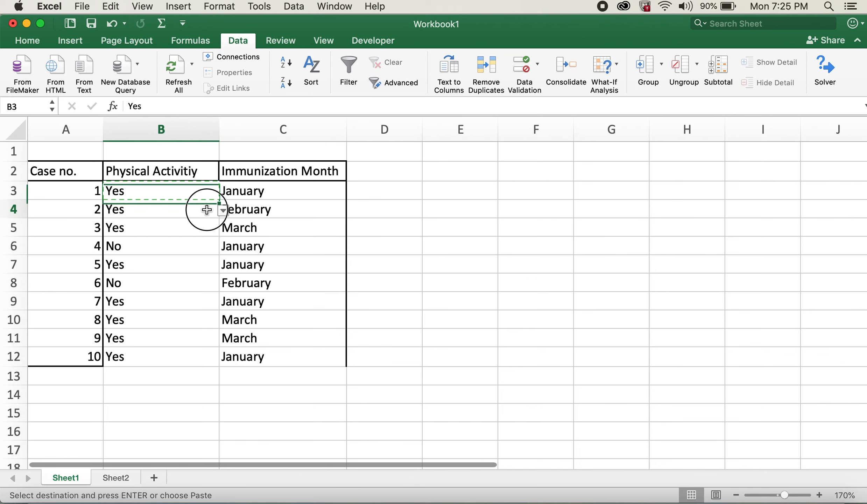
pyautogui.press('super+c')
pyautogui.click(194, 188)
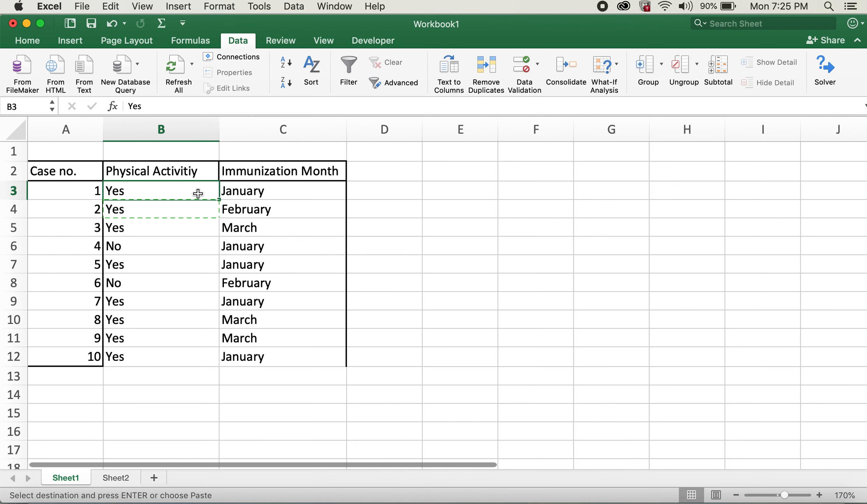
pyautogui.press('super+v')
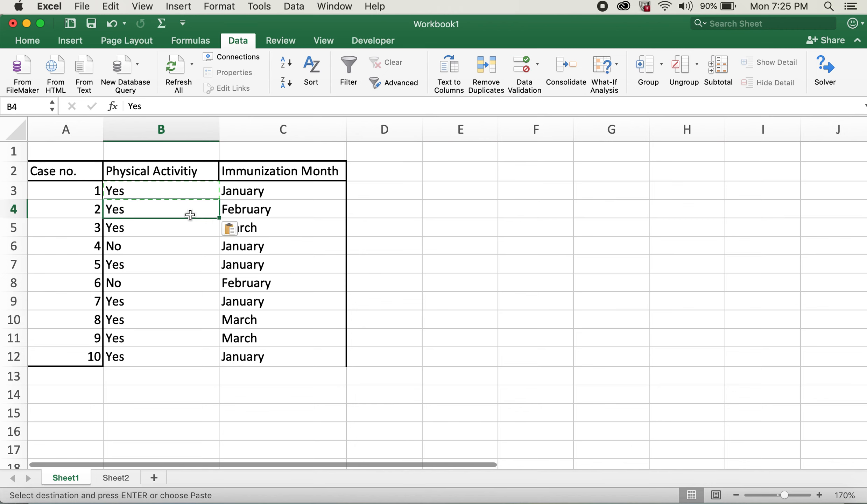
# Paste the copied cell B3 into cells B5 and B6 to replace their dropdown lists
pyautogui.click(172, 227)
pyautogui.press('super+v')
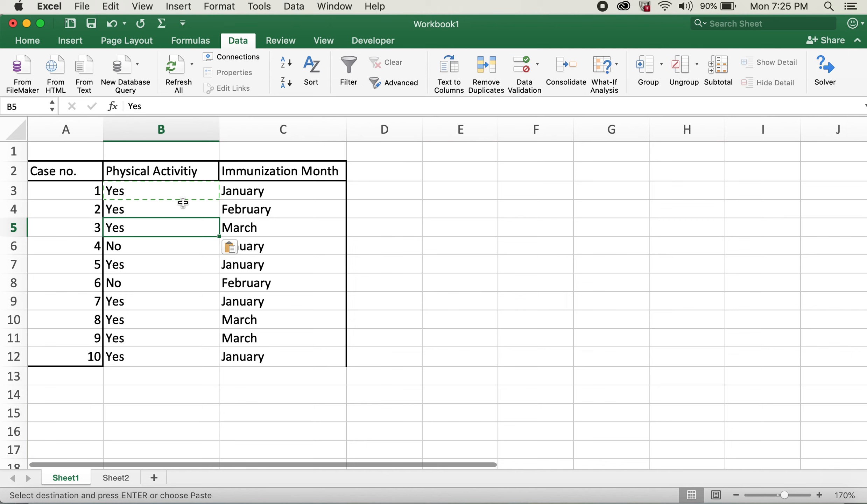
pyautogui.click(169, 257)
pyautogui.click(167, 250)
pyautogui.press('super+v')
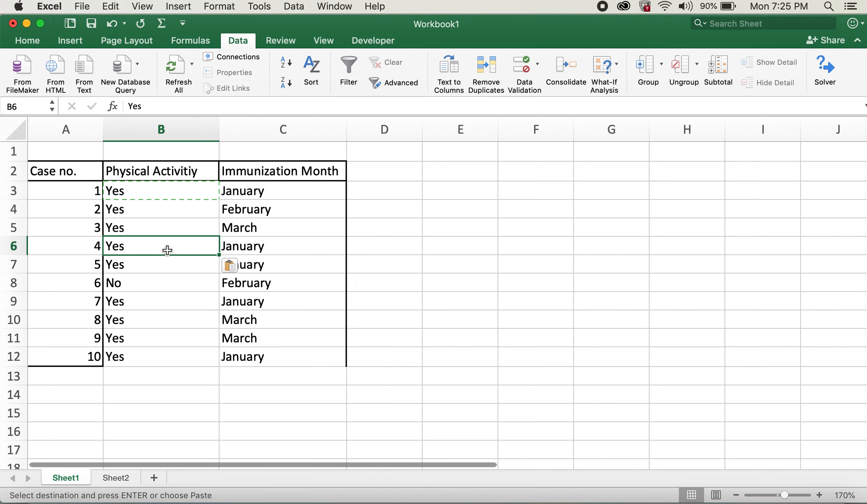
# Fill cells B3:B6 down the Physical Activity column through B12 to replace the remaining dropdown lists, and check the filled cells
pyautogui.moveTo(167, 189); pyautogui.dragTo(166, 249)
pyautogui.click(216, 260)
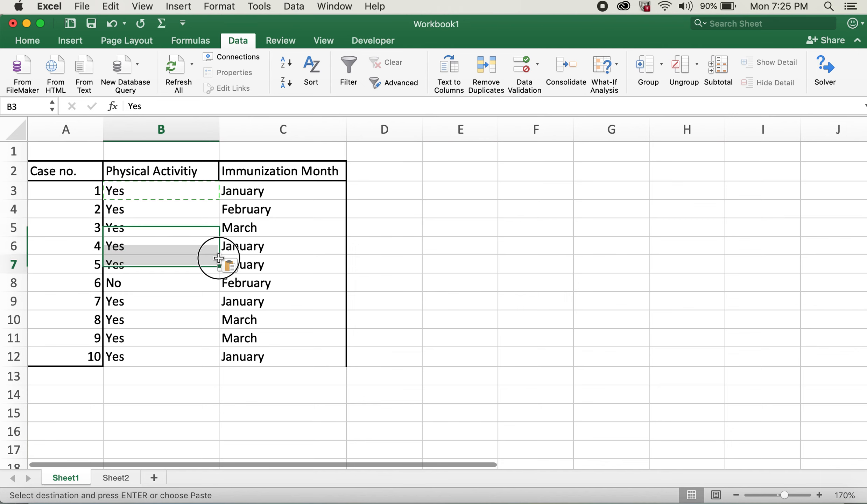
pyautogui.click(202, 184)
pyautogui.moveTo(202, 184); pyautogui.dragTo(199, 246)
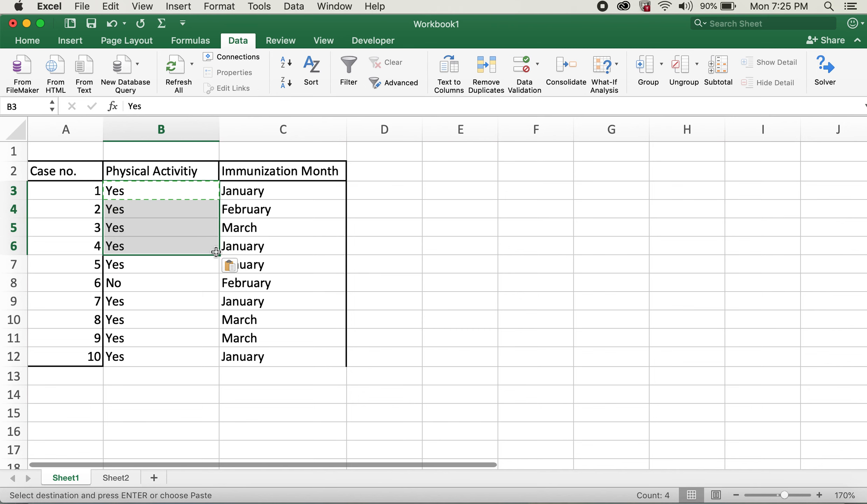
pyautogui.click(201, 288)
pyautogui.moveTo(190, 181); pyautogui.dragTo(213, 367)
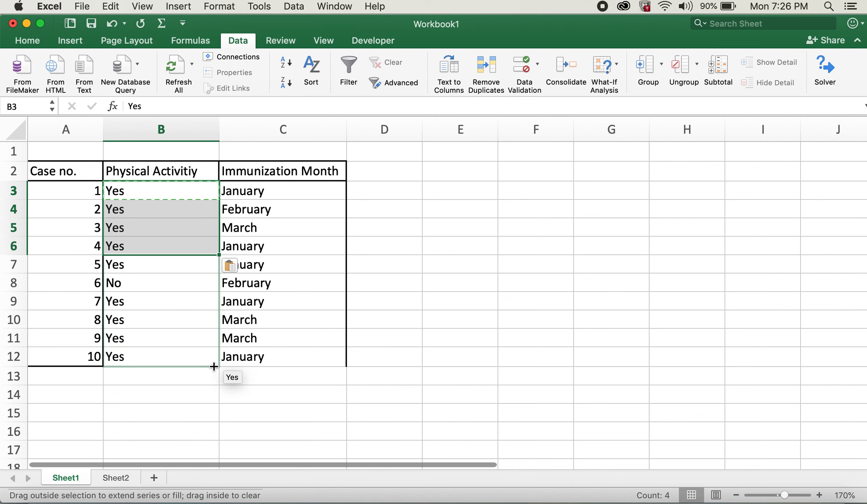
pyautogui.click(284, 335)
pyautogui.click(174, 291)
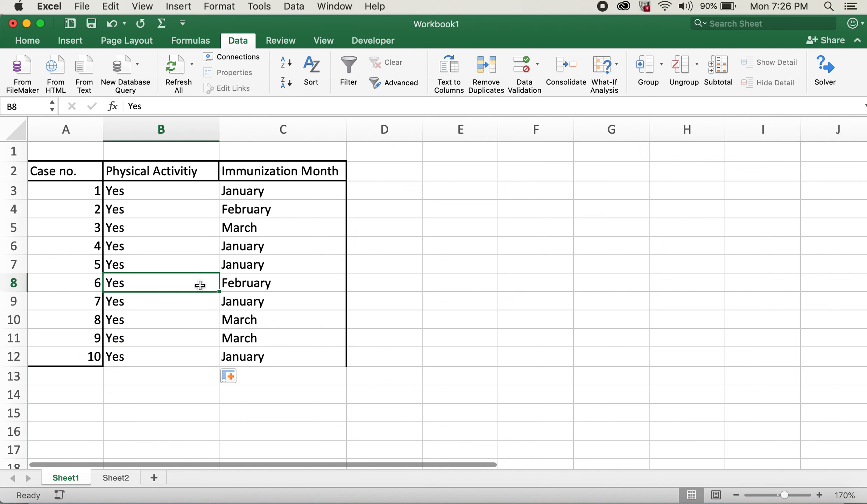
pyautogui.click(201, 303)
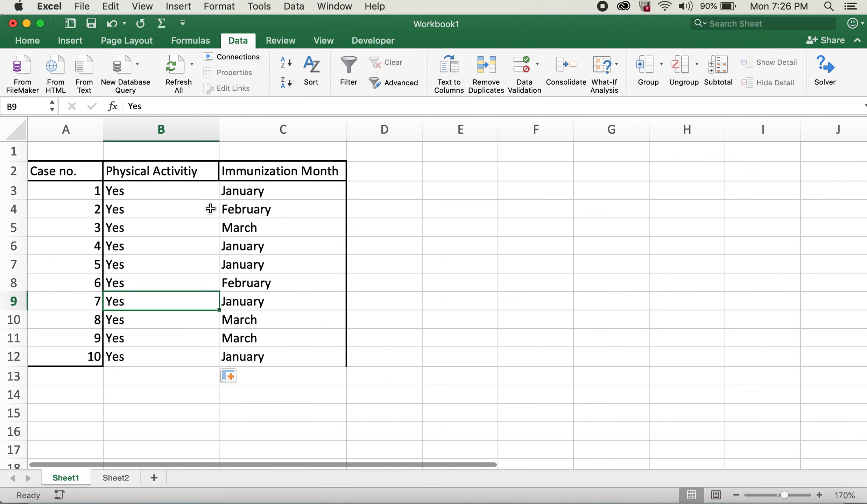
# Clear the entries in cells B3 to B12 of the Physical Activity column
pyautogui.moveTo(167, 188); pyautogui.dragTo(162, 359)
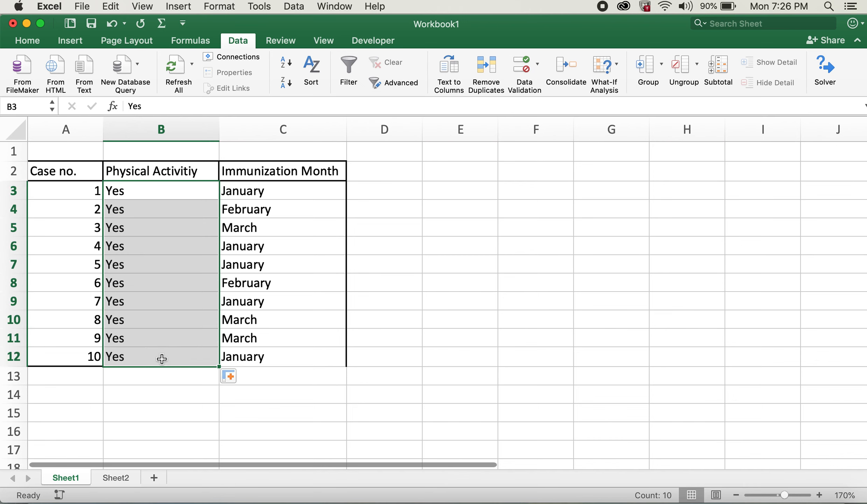
pyautogui.press('Delete')
pyautogui.click(196, 208)
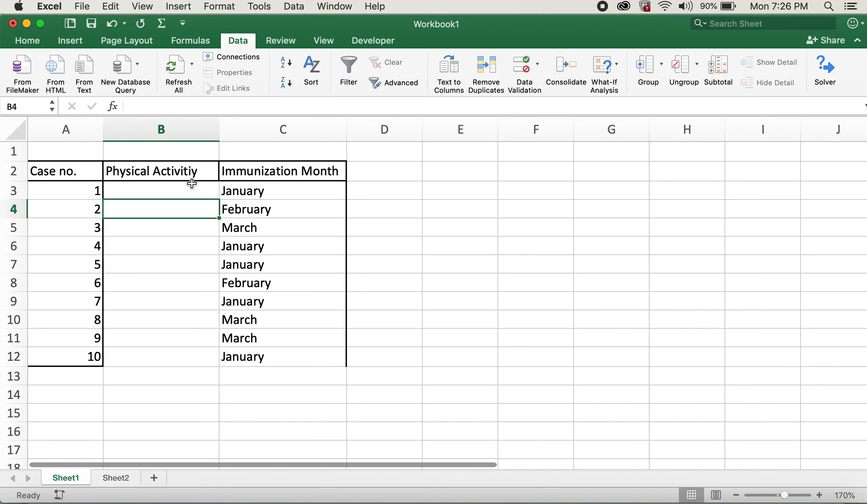
pyautogui.click(189, 191)
# Remove the dropdown list from cell C3 by setting its data validation to allow Any value
pyautogui.click(307, 194)
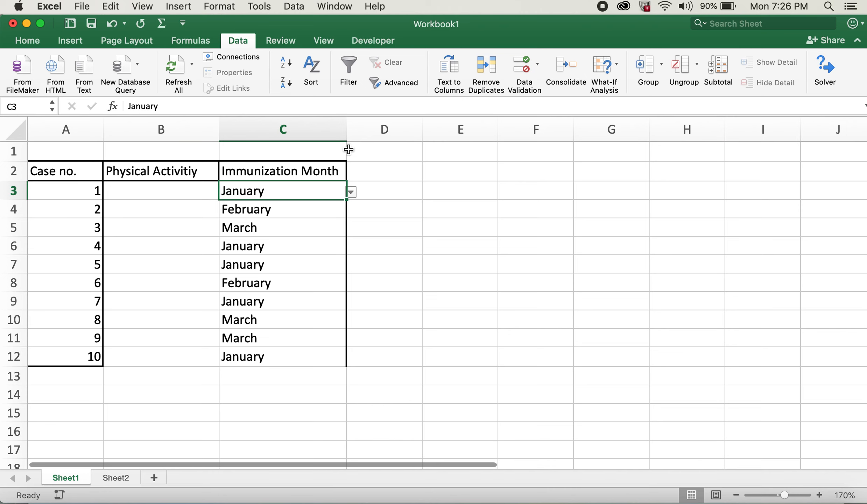
pyautogui.click(519, 72)
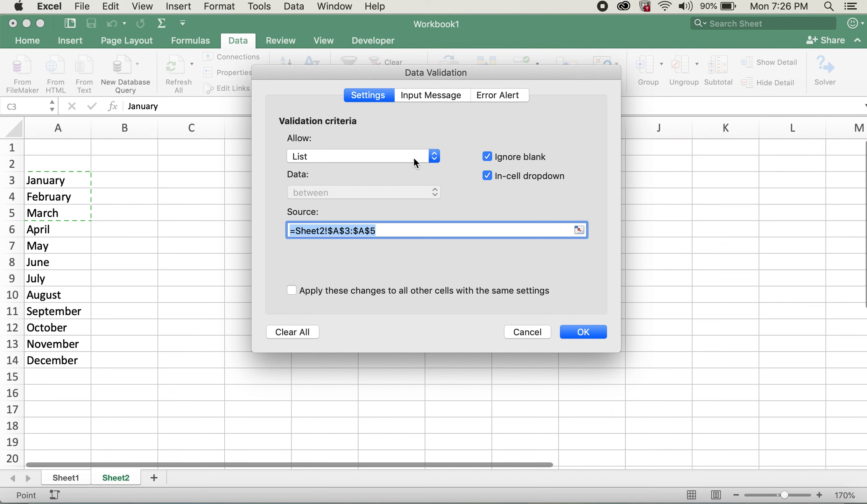
pyautogui.press('BackSpace')
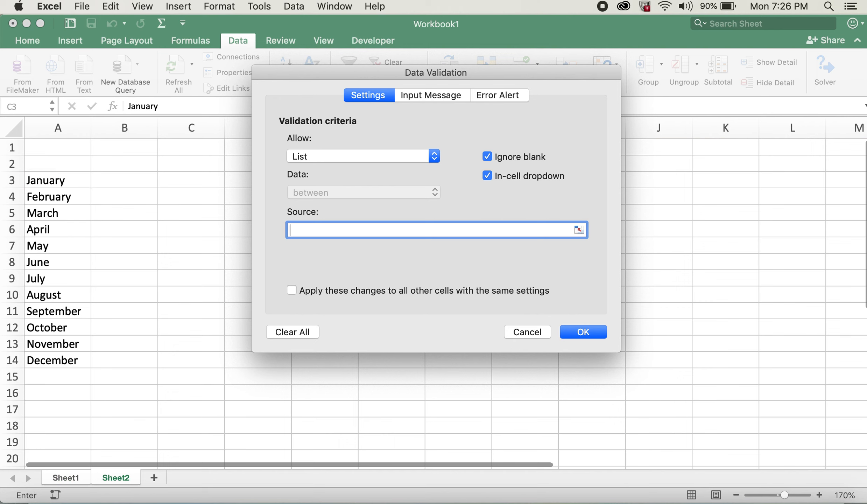
pyautogui.click(412, 154)
pyautogui.click(382, 116)
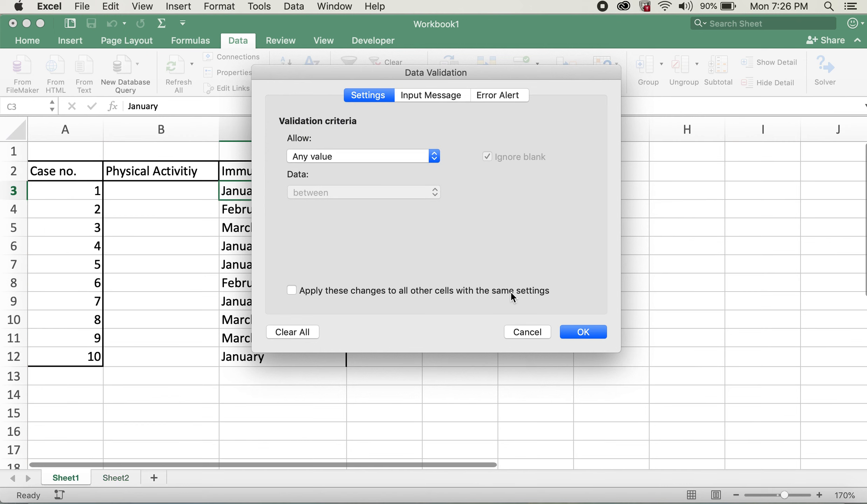
pyautogui.click(592, 330)
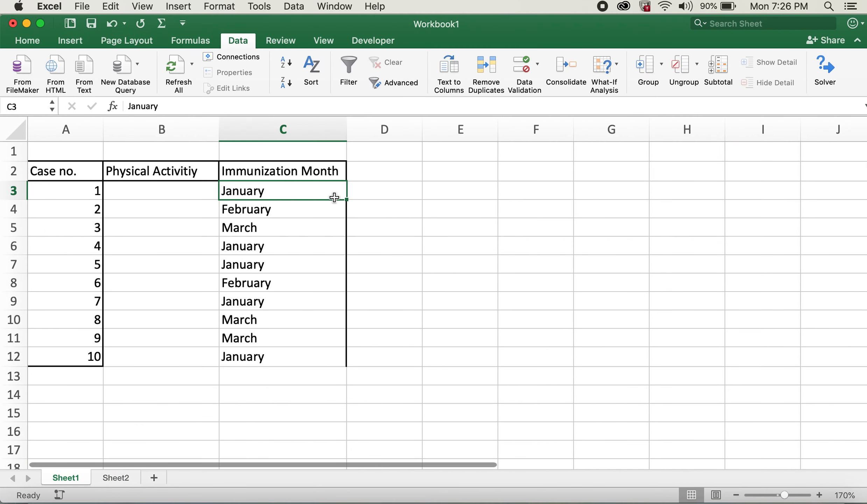
# Check whether cells C3 and C4 have a dropdown list and view C4's options
pyautogui.click(320, 211)
pyautogui.click(327, 193)
pyautogui.click(328, 207)
pyautogui.click(351, 210)
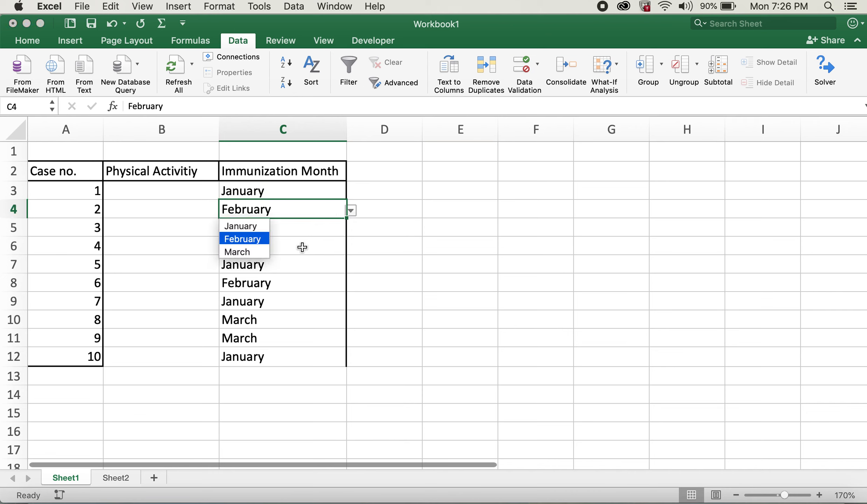
pyautogui.click(396, 292)
# Copy cell C3 and paste it over cells C4 and C5 to replace their dropdown lists
pyautogui.click(325, 196)
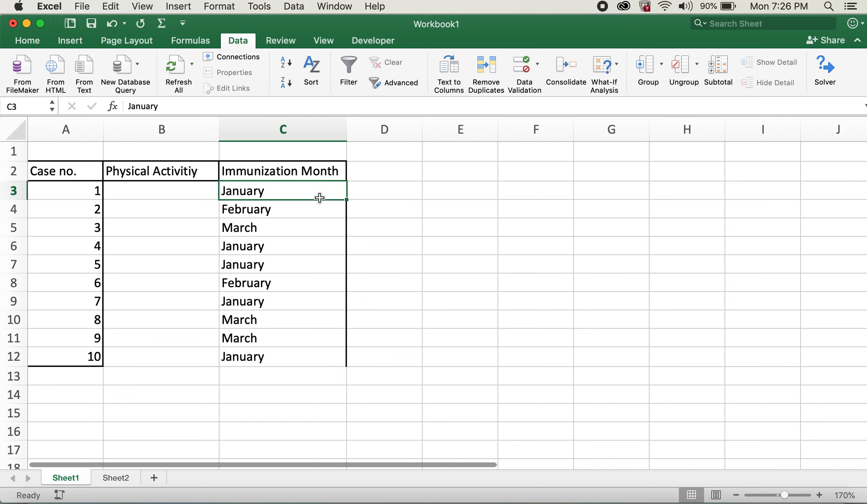
pyautogui.moveTo(316, 189)
pyautogui.mouseDown()
pyautogui.moveTo(309, 283)
pyautogui.moveTo(313, 197)
pyautogui.mouseUp()
pyautogui.press('super+c')
pyautogui.click(306, 216)
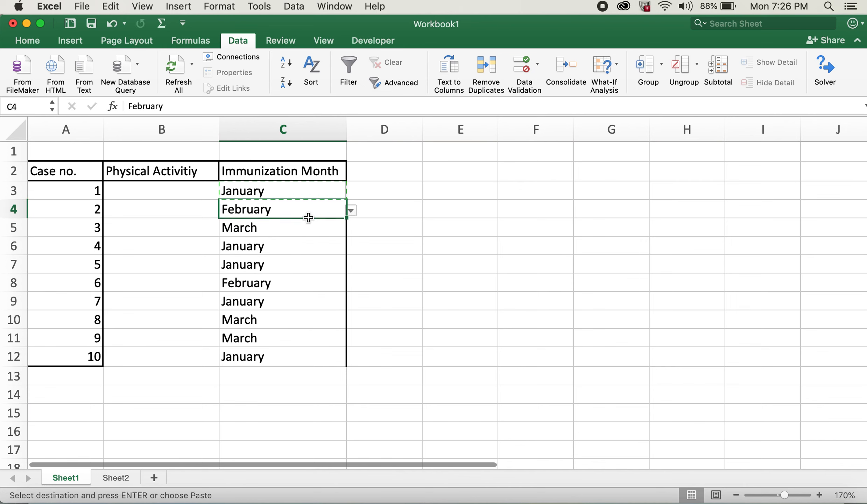
pyautogui.press('super+v')
pyautogui.click(303, 223)
pyautogui.press('super+v')
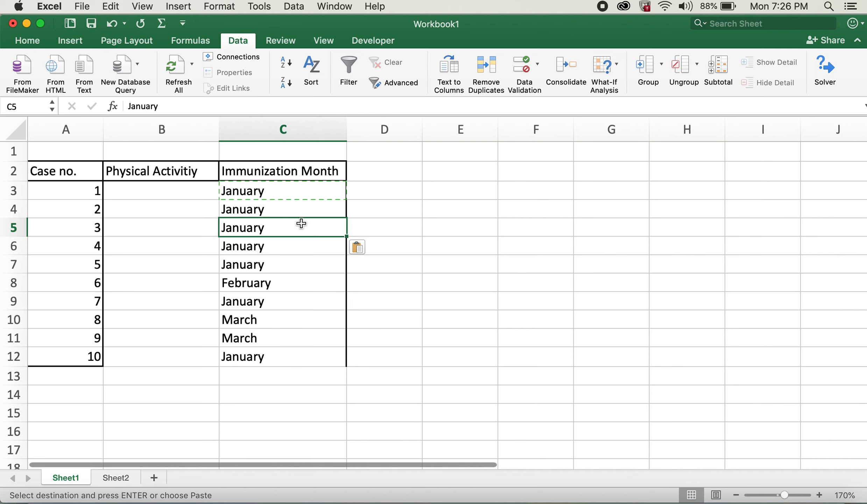
# Fill cells C3:C5 down the Immunization Month column through C12 and check the filled cells for dropdown lists
pyautogui.moveTo(288, 183); pyautogui.dragTo(288, 229)
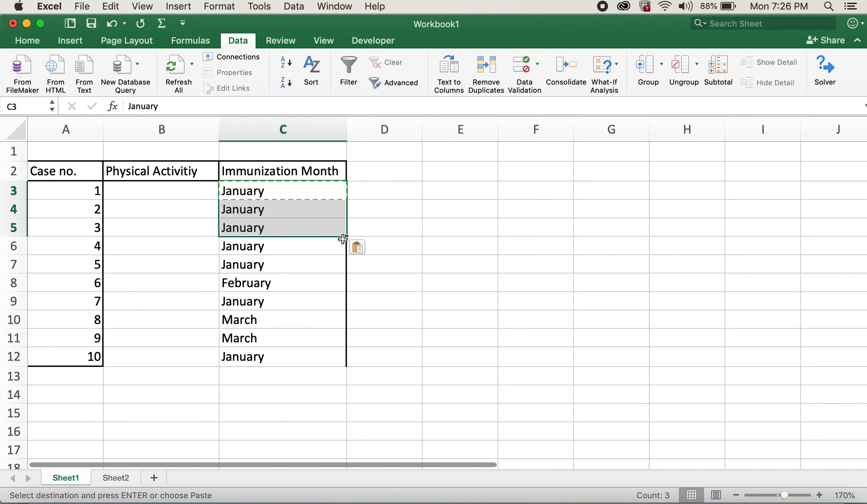
pyautogui.moveTo(346, 237); pyautogui.dragTo(332, 364)
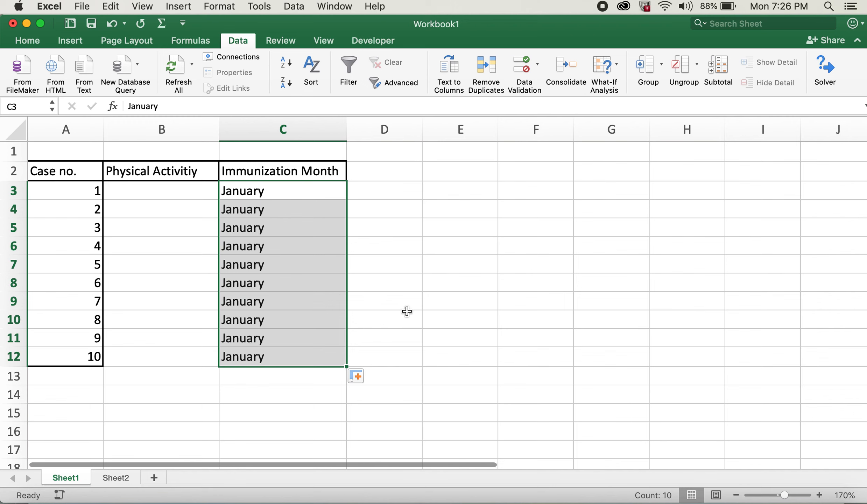
pyautogui.click(406, 315)
pyautogui.click(316, 250)
pyautogui.click(316, 301)
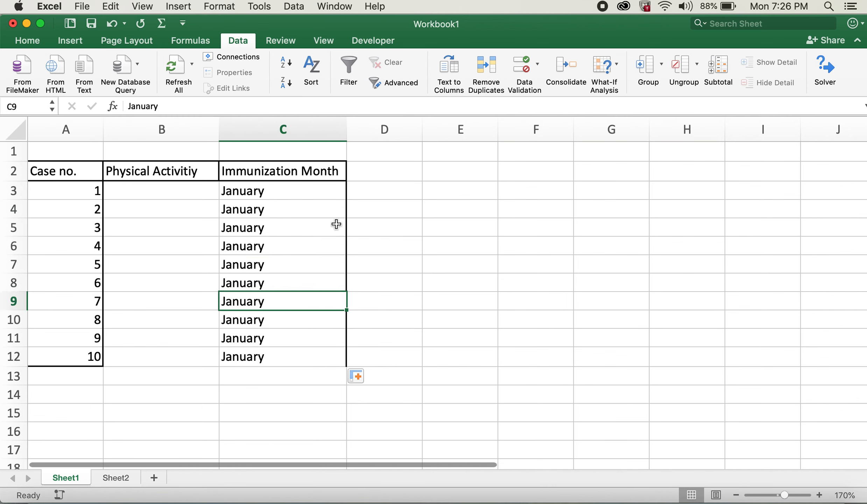
# Clear the entries in cells C3 to C12 of the Immunization Month column and deselect the range
pyautogui.click(324, 187)
pyautogui.moveTo(324, 187); pyautogui.dragTo(299, 354)
pyautogui.press('Delete')
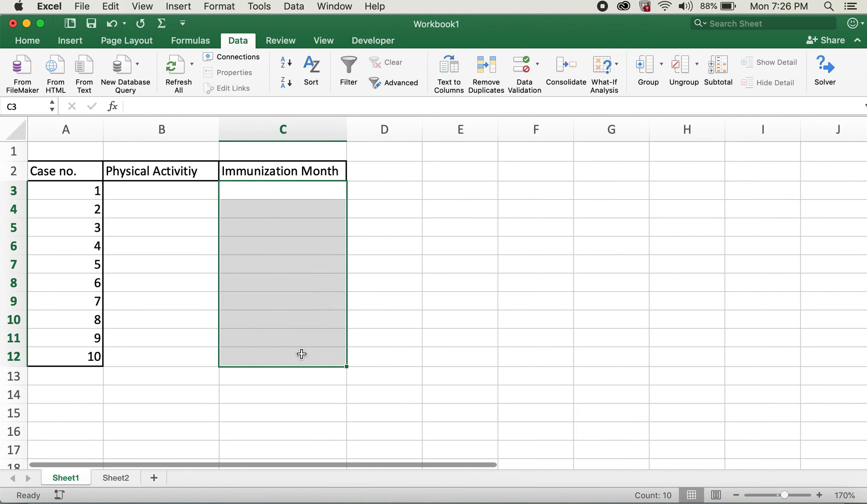
pyautogui.click(552, 225)
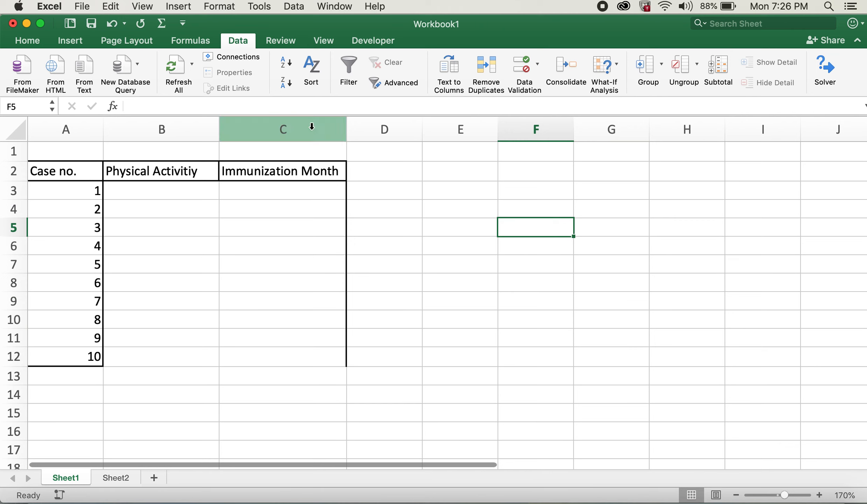
pyautogui.click(629, 210)
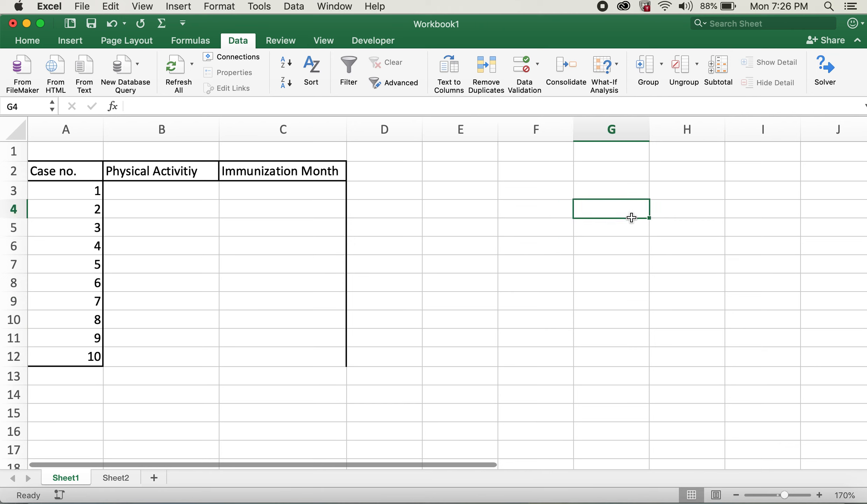